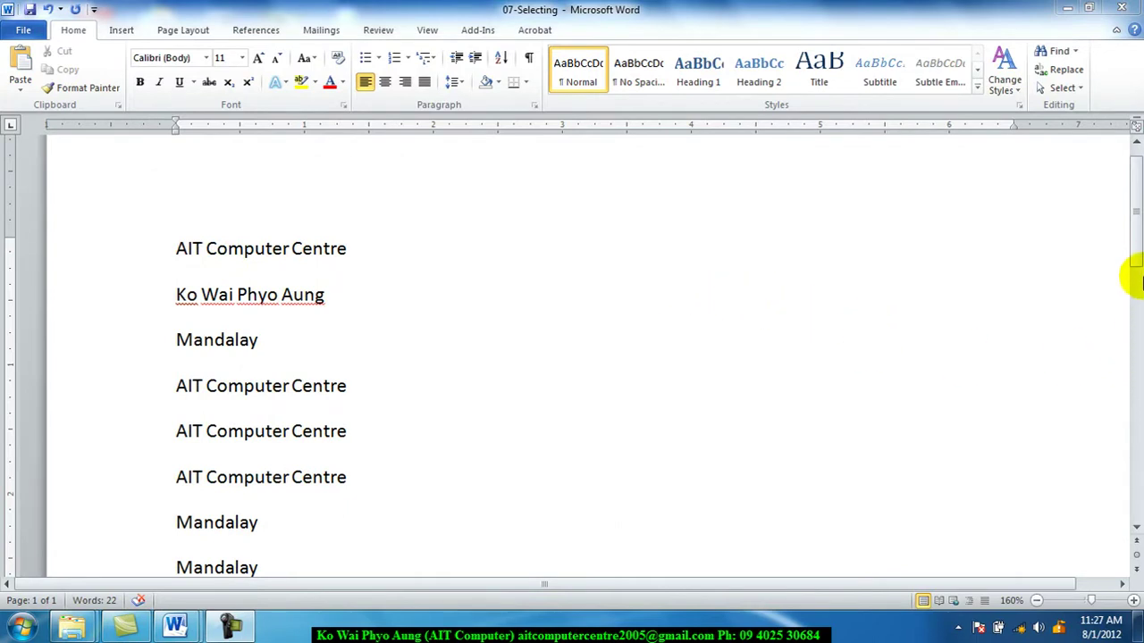
Make the word AIT bold in the first AIT Computer Centre line
{"action": "left_click_drag", "start_coordinate": [1132, 237], "coordinate": [1132, 212]}
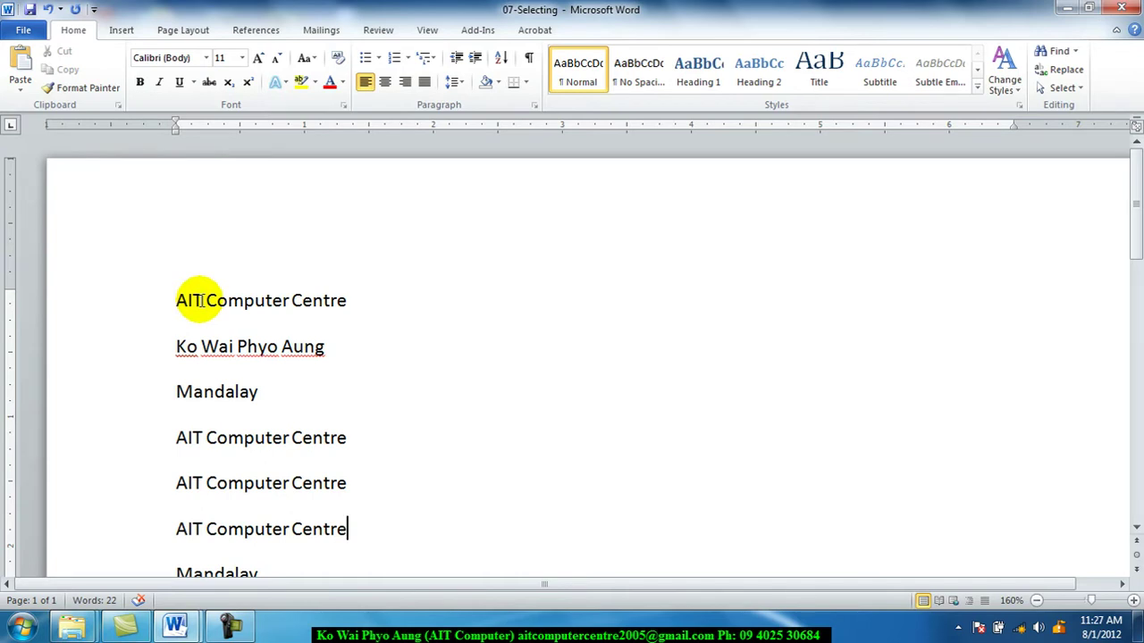
{"action": "left_click_drag", "start_coordinate": [202, 300], "coordinate": [170, 300]}
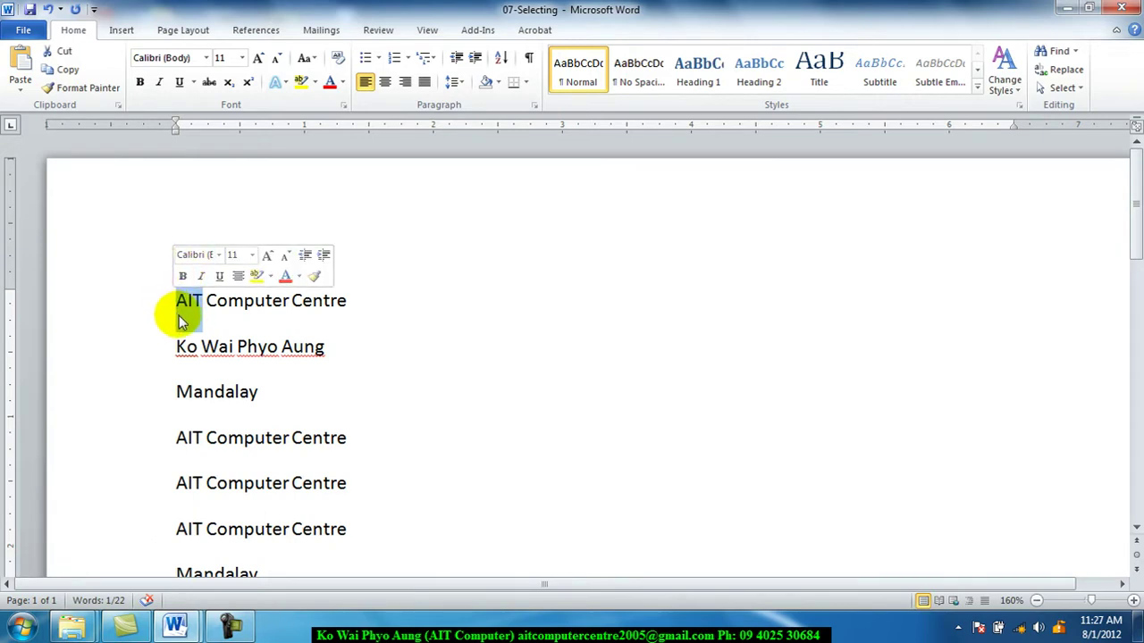
{"action": "left_click", "coordinate": [141, 82]}
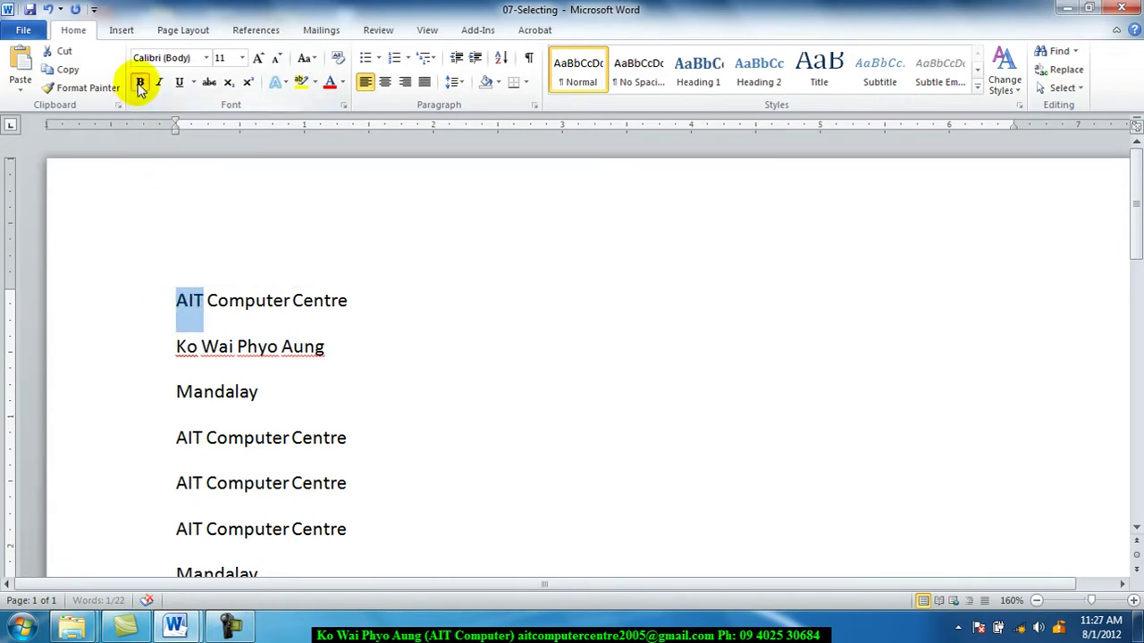
{"action": "left_click", "coordinate": [215, 299]}
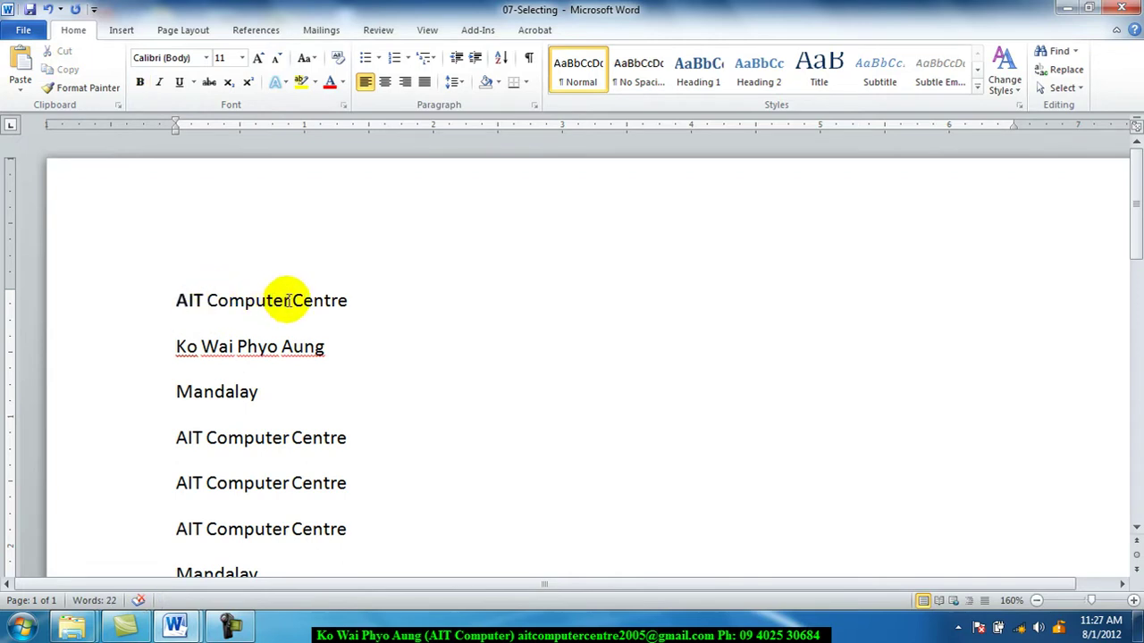
Italicise Computer and underline Centre in the same line
{"action": "left_click_drag", "start_coordinate": [289, 300], "coordinate": [209, 301]}
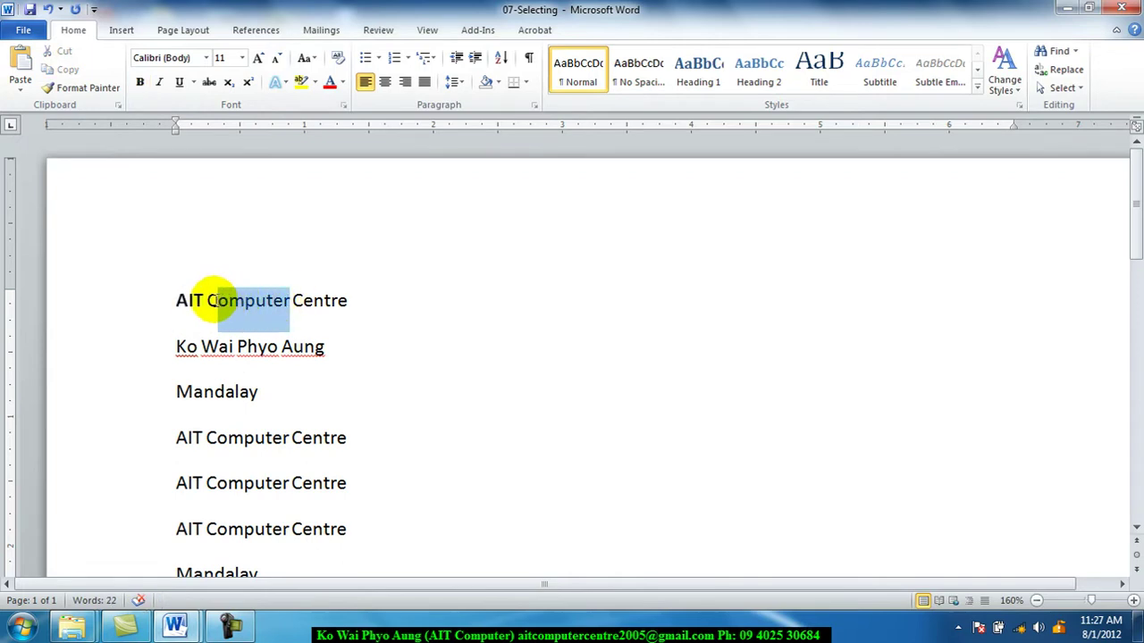
{"action": "mouse_move", "coordinate": [211, 301]}
{"action": "left_mouse_down"}
{"action": "mouse_move", "coordinate": [293, 301]}
{"action": "mouse_move", "coordinate": [213, 302]}
{"action": "left_mouse_up"}
{"action": "left_click", "coordinate": [290, 300]}
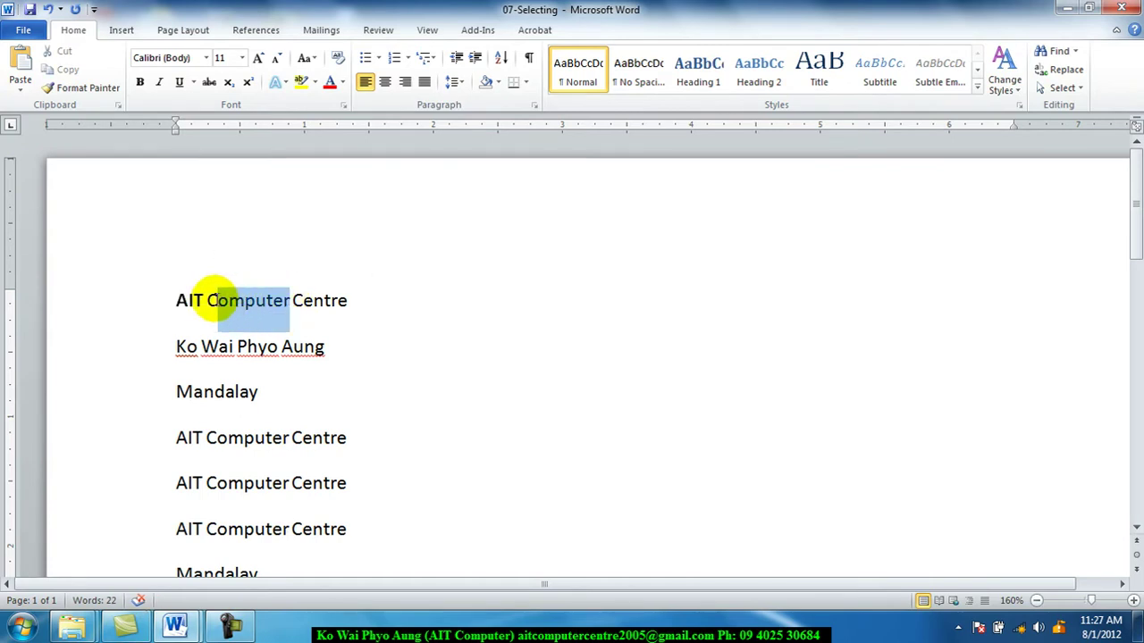
{"action": "left_click", "coordinate": [161, 83]}
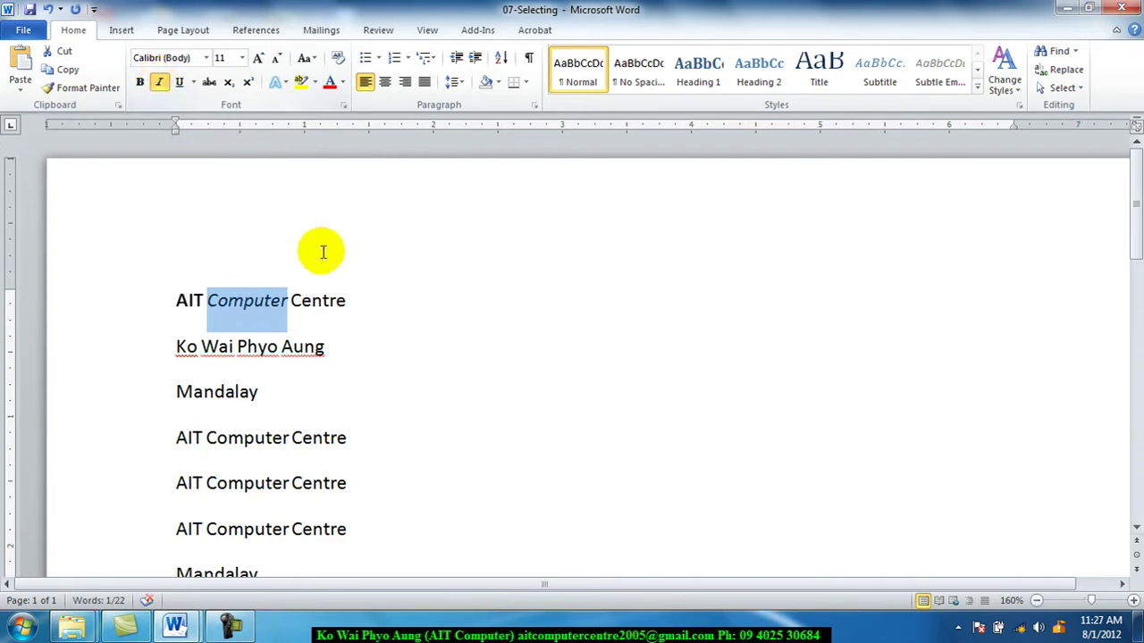
{"action": "left_click", "coordinate": [348, 301]}
{"action": "left_click_drag", "start_coordinate": [348, 301], "coordinate": [293, 300]}
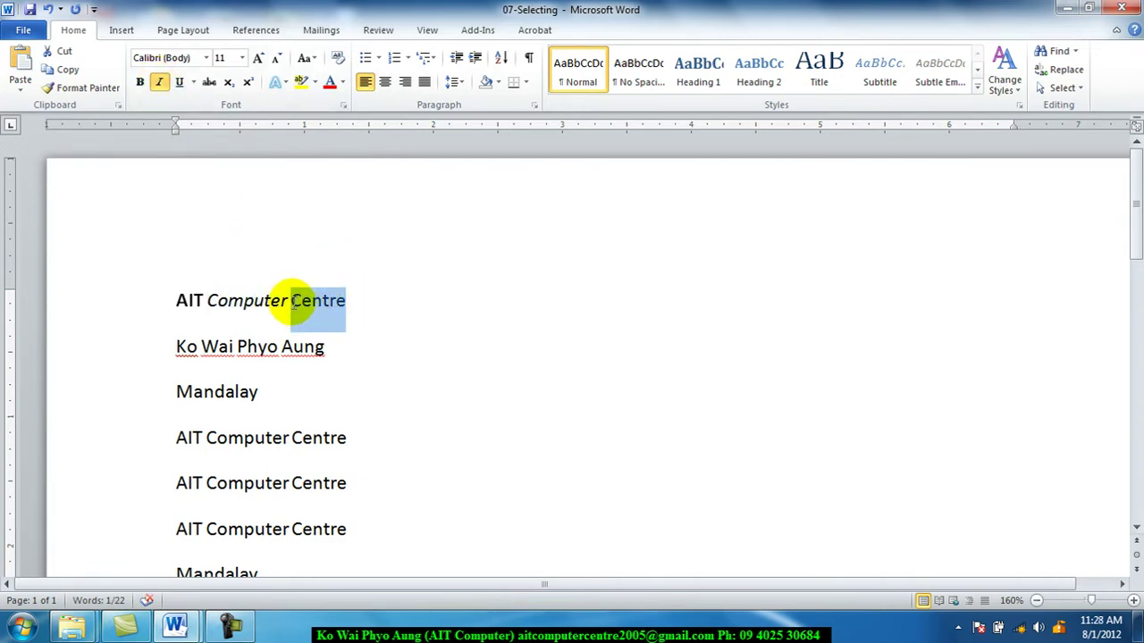
{"action": "left_click", "coordinate": [179, 83]}
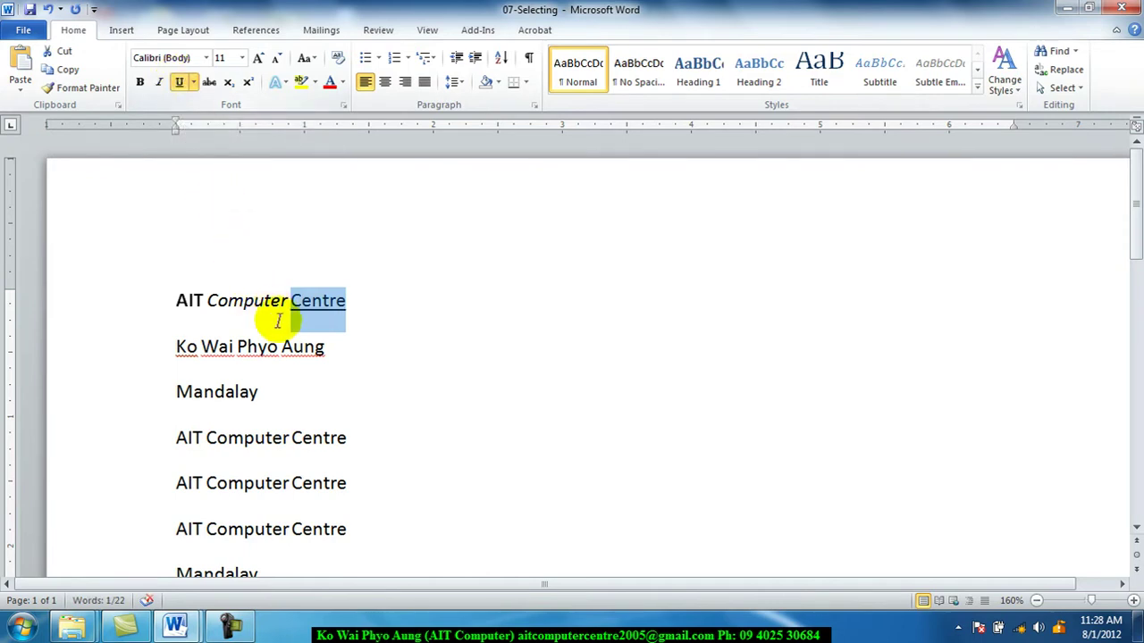
{"action": "left_click", "coordinate": [321, 368]}
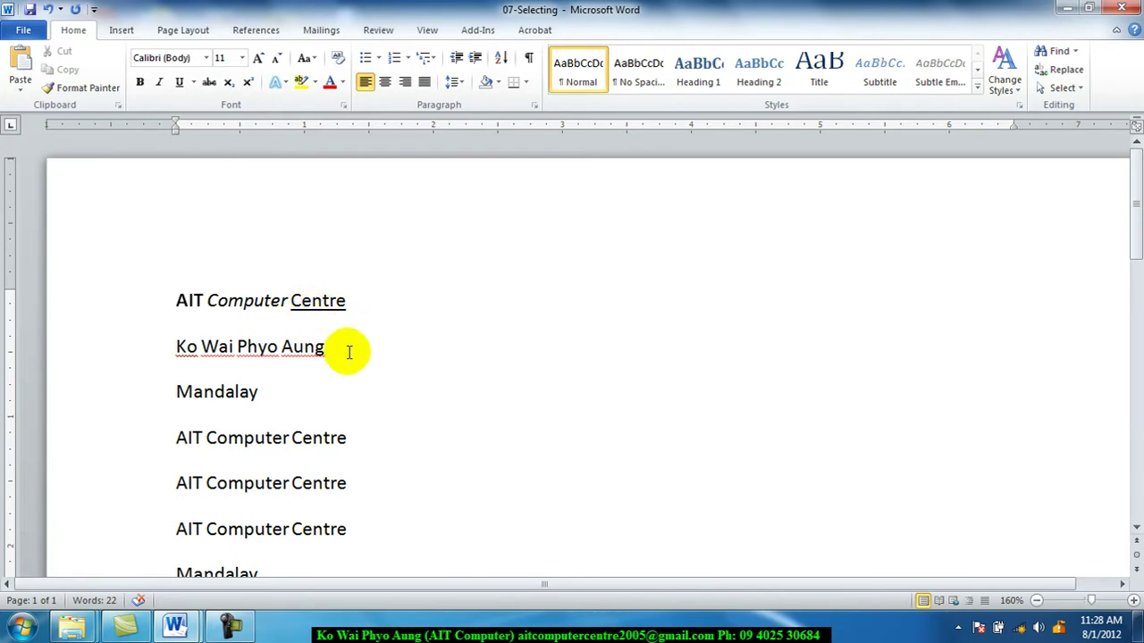
Apply a double underline to the whole name on the second line
{"action": "left_click_drag", "start_coordinate": [329, 349], "coordinate": [179, 349]}
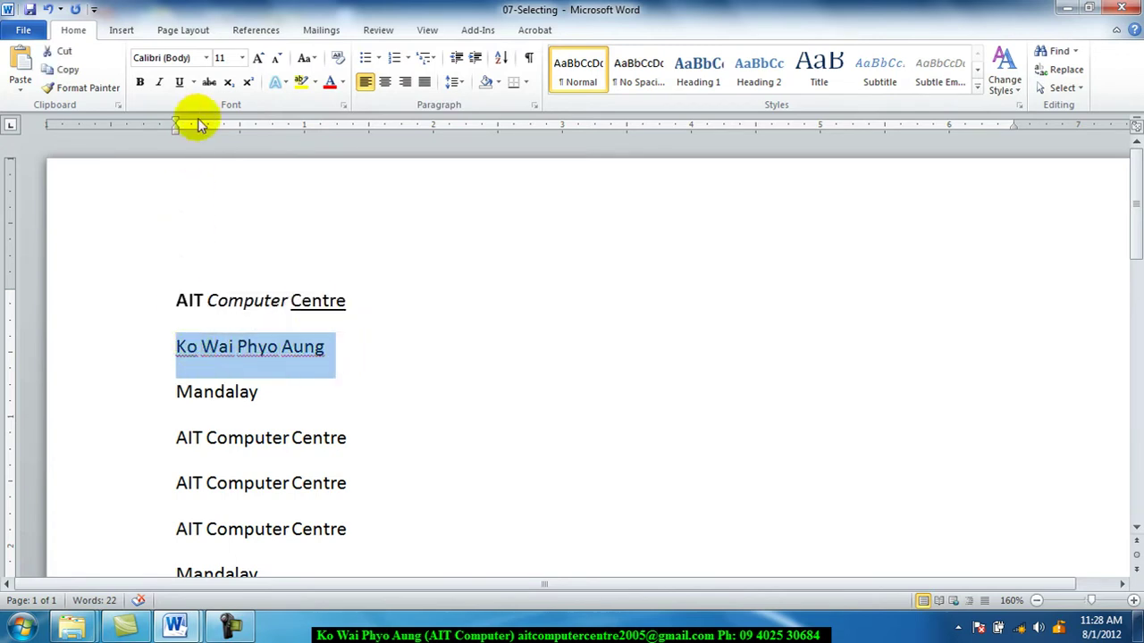
{"action": "left_click", "coordinate": [193, 82]}
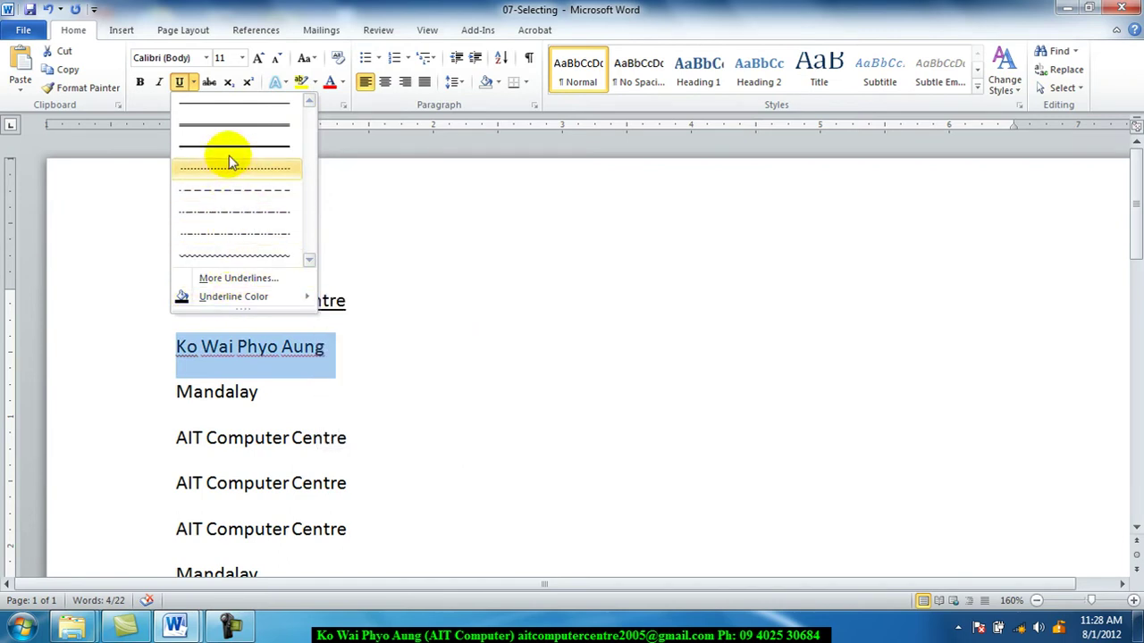
{"action": "left_click", "coordinate": [230, 127]}
{"action": "left_click", "coordinate": [338, 371]}
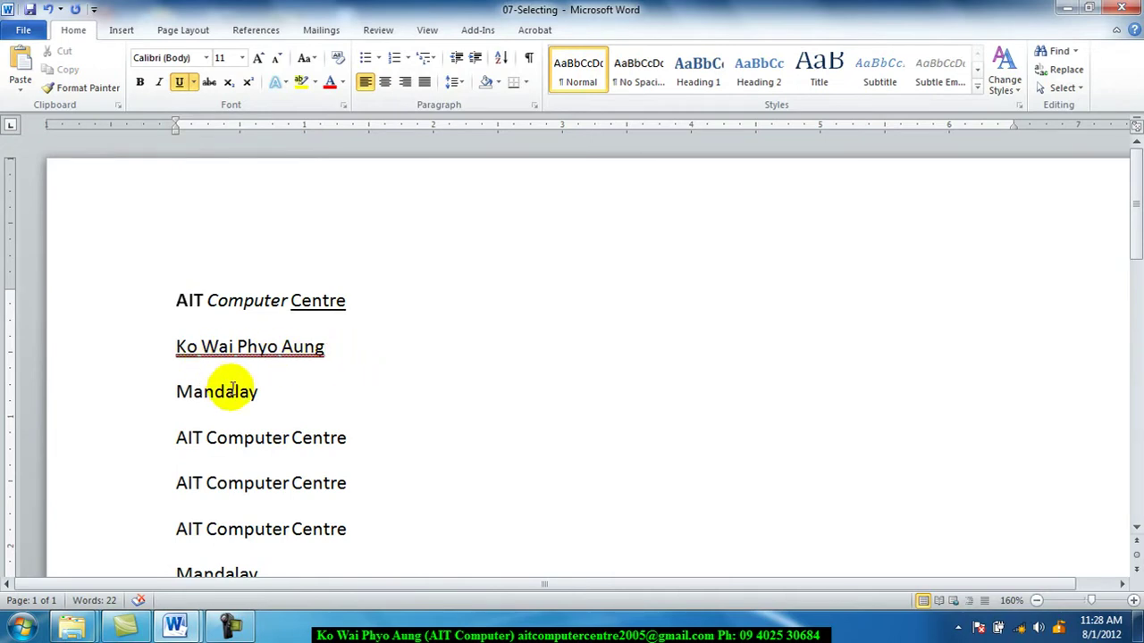
Add 1st Round and 2nd Round lines after Natogyi, with superscript ordinals
{"action": "left_click_drag", "start_coordinate": [1135, 225], "coordinate": [1113, 327]}
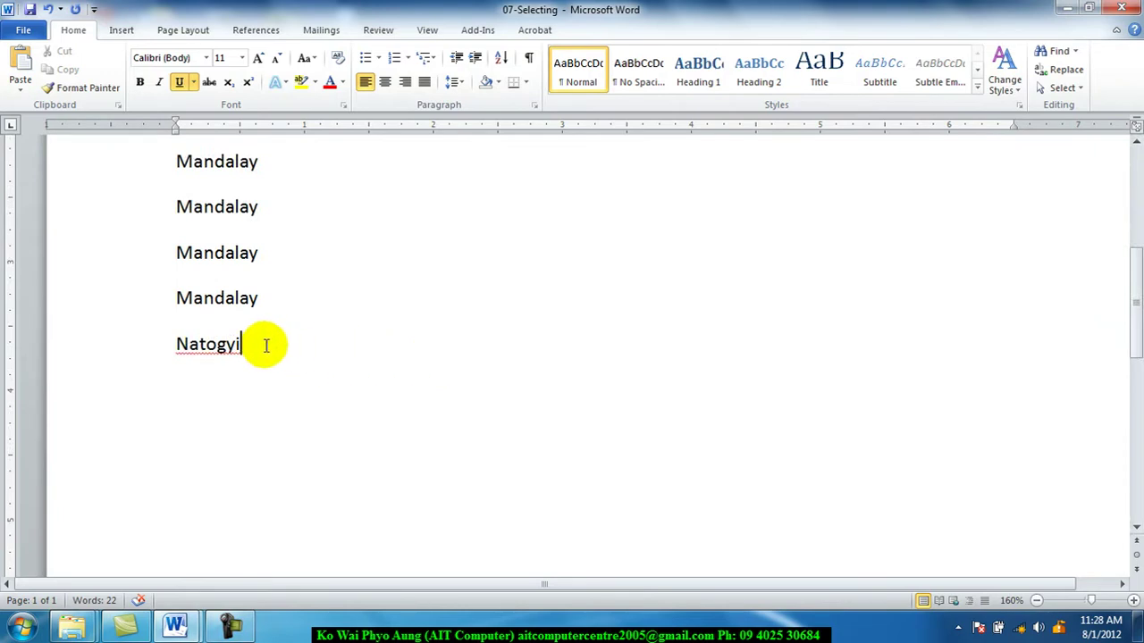
{"action": "left_click", "coordinate": [473, 442]}
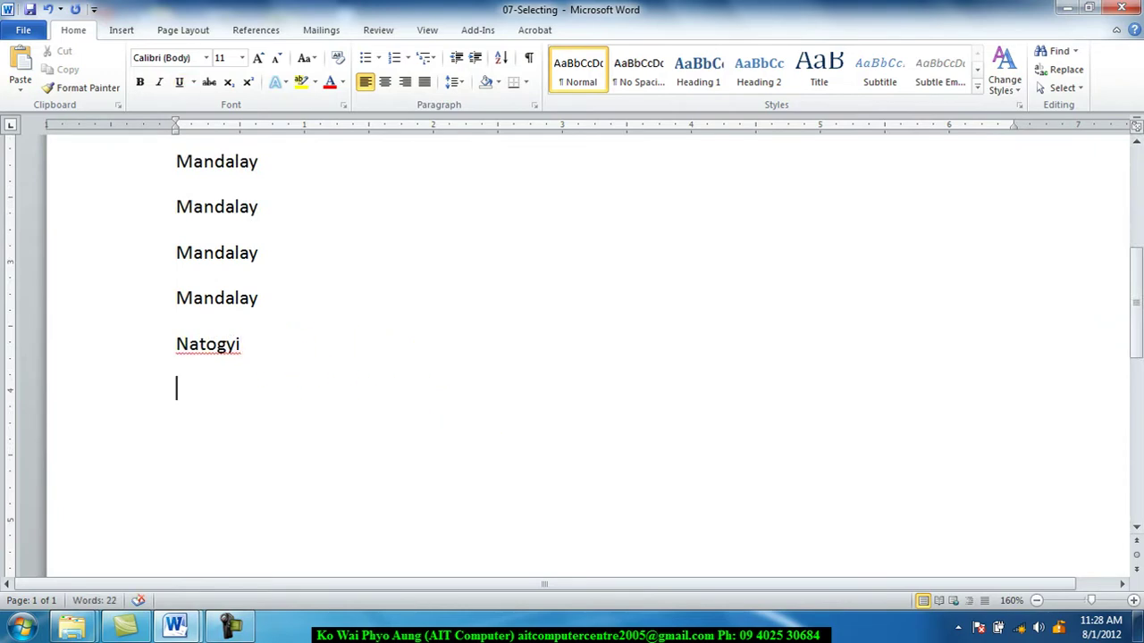
{"action": "type", "text": "1s"}
{"action": "type", "text": "t "}
{"action": "type", "text": "Round"}
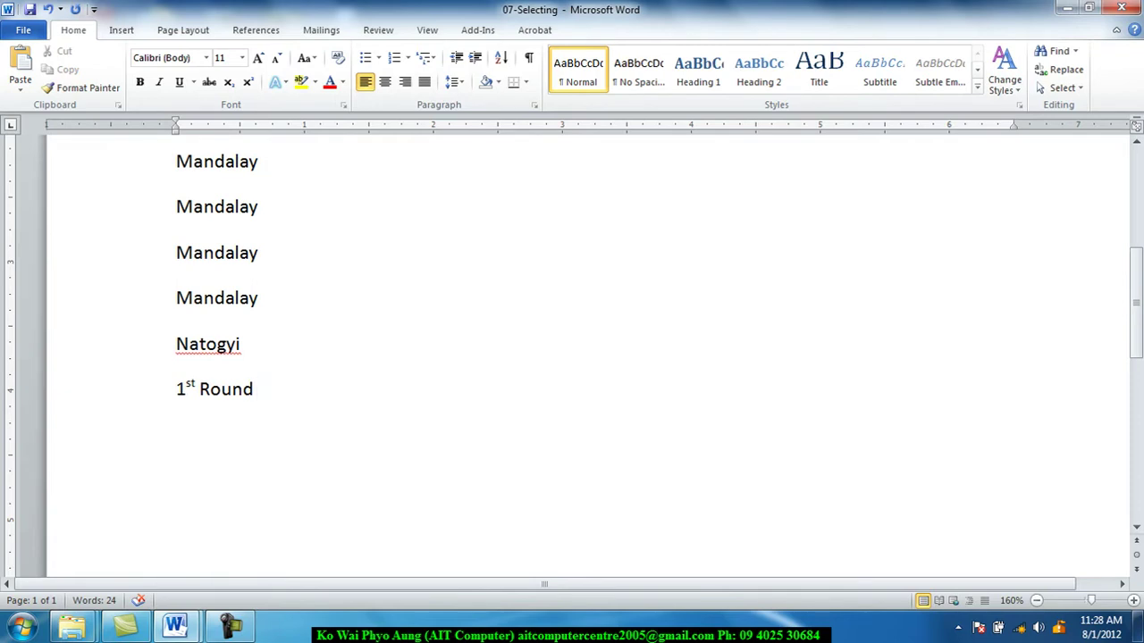
{"action": "type", "text": " 2nd"}
{"action": "key", "text": "BackSpace"}
{"action": "key", "text": "BackSpace"}
{"action": "key", "text": "BackSpace"}
{"action": "key", "text": "BackSpace"}
{"action": "left_click", "coordinate": [510, 427]}
{"action": "type", "text": "2nd Roun"}
{"action": "type", "text": "d"}
Add a 4th Round line below 2nd Round and start a new line after it
{"action": "key", "text": "Return"}
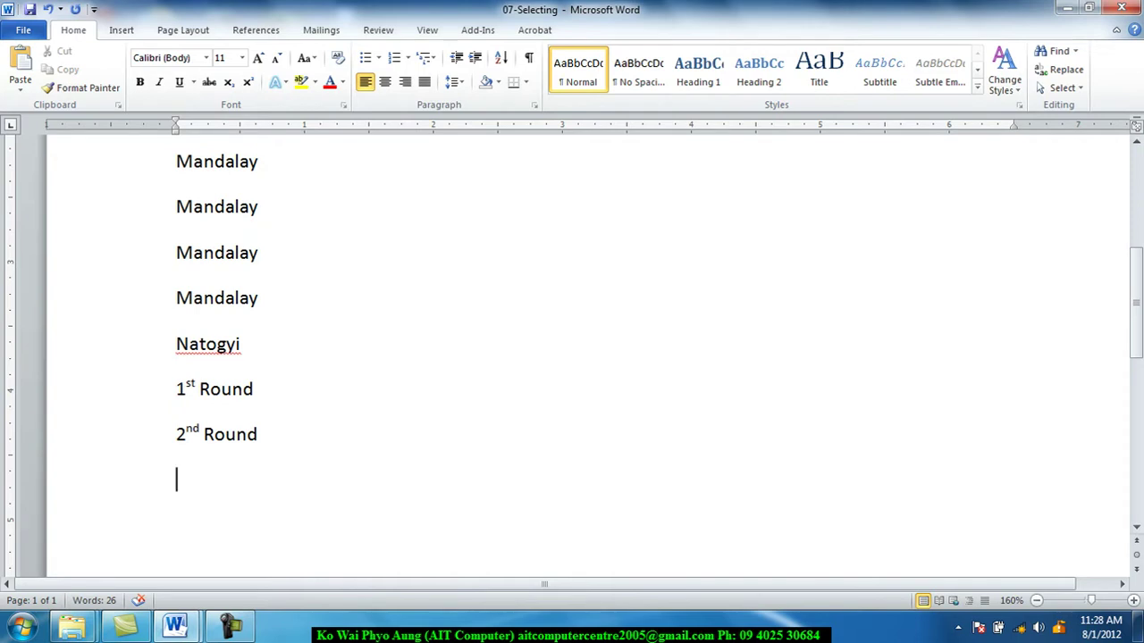
{"action": "type", "text": "4"}
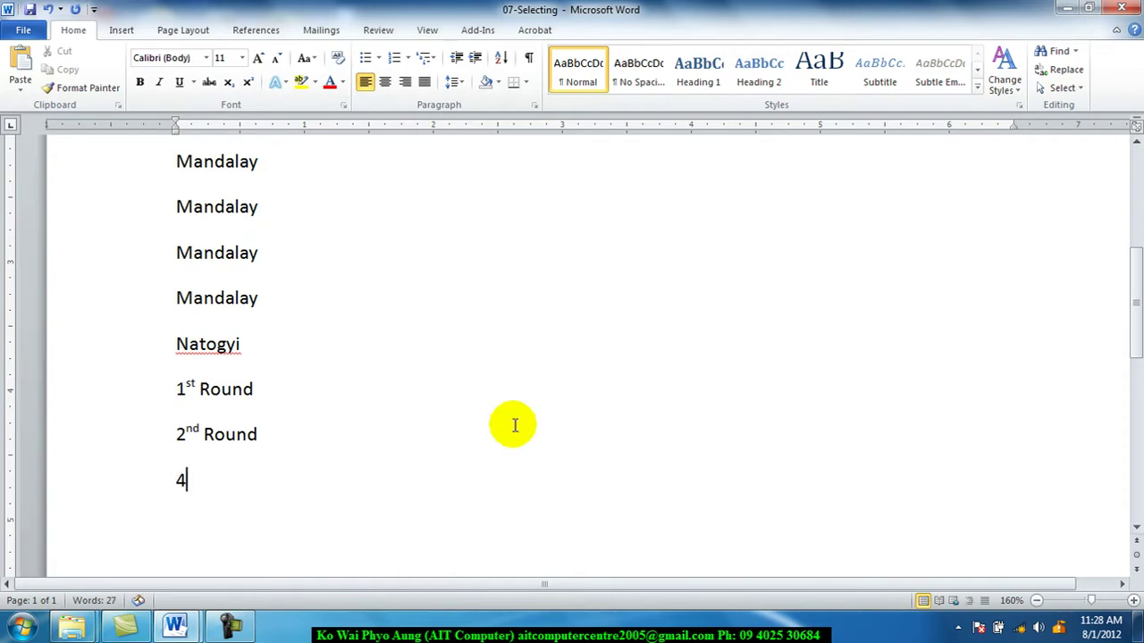
{"action": "type", "text": "th "}
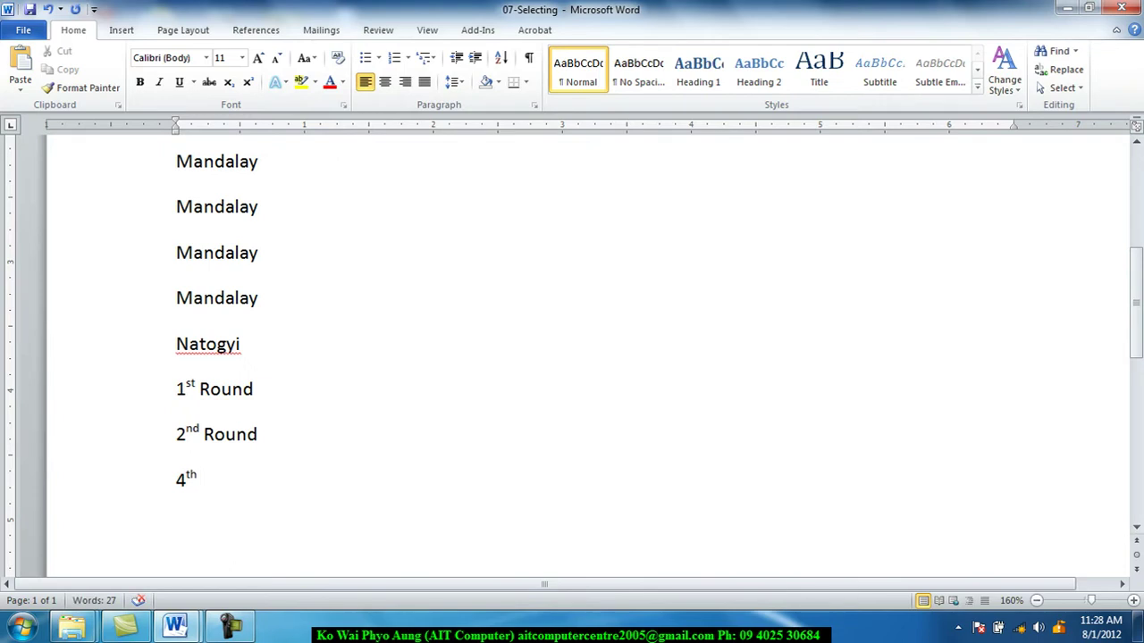
{"action": "type", "text": "Ro"}
{"action": "key", "text": "BackSpace"}
{"action": "key", "text": "BackSpace"}
{"action": "type", "text": "und"}
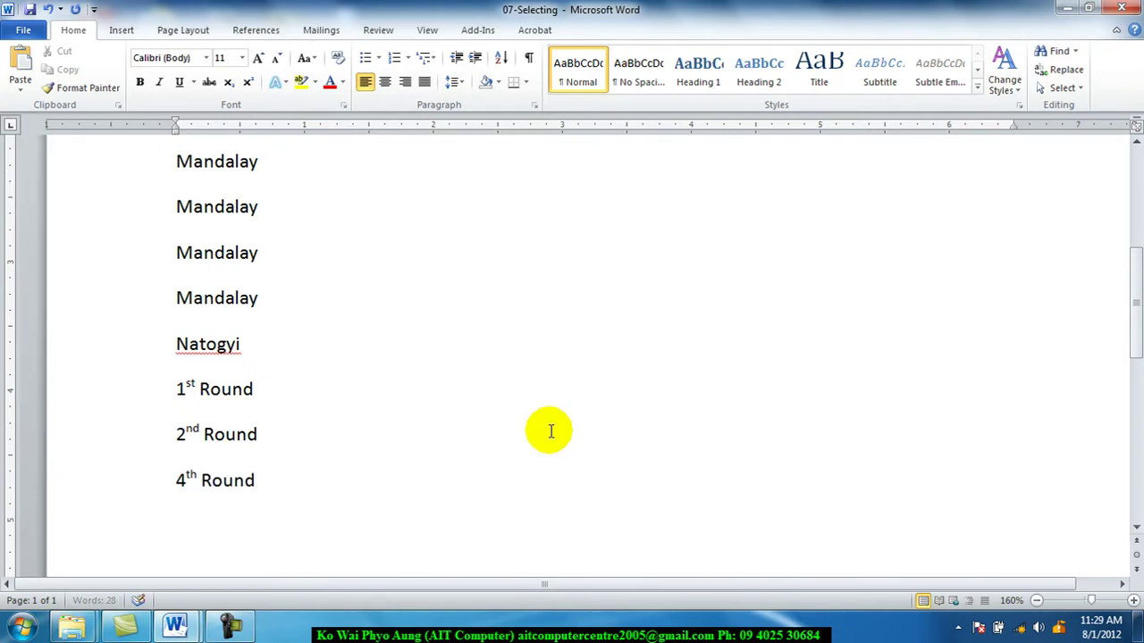
{"action": "key", "text": "Return"}
Type AITr below 4th Round and make the trailing r superscript
{"action": "type", "text": "AI"}
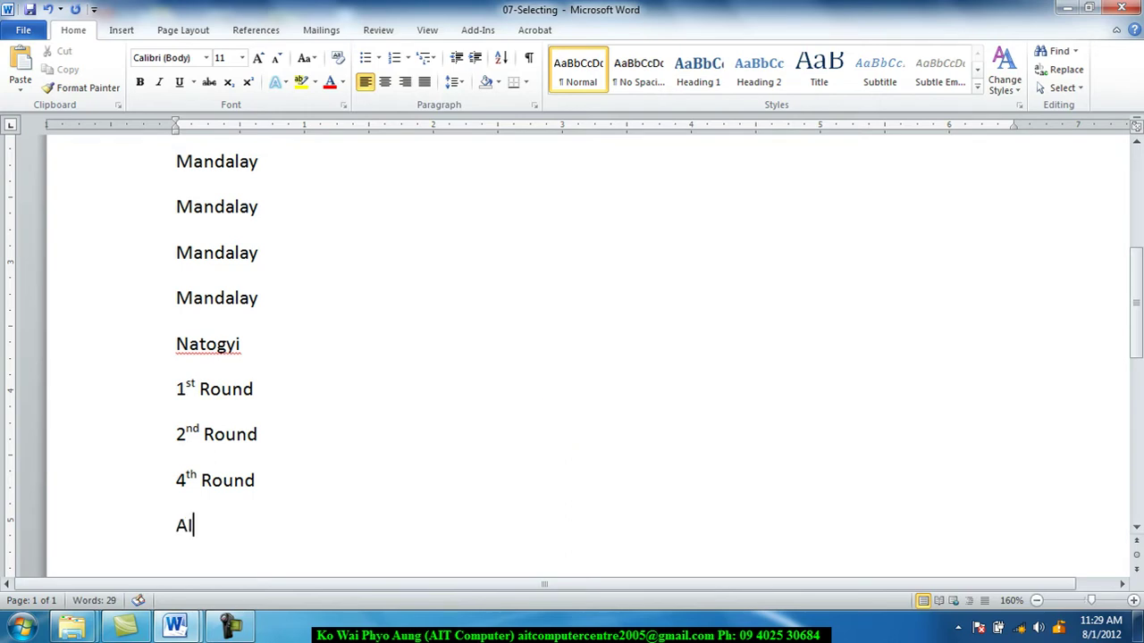
{"action": "type", "text": "T"}
{"action": "type", "text": "R"}
{"action": "type", "text": "r"}
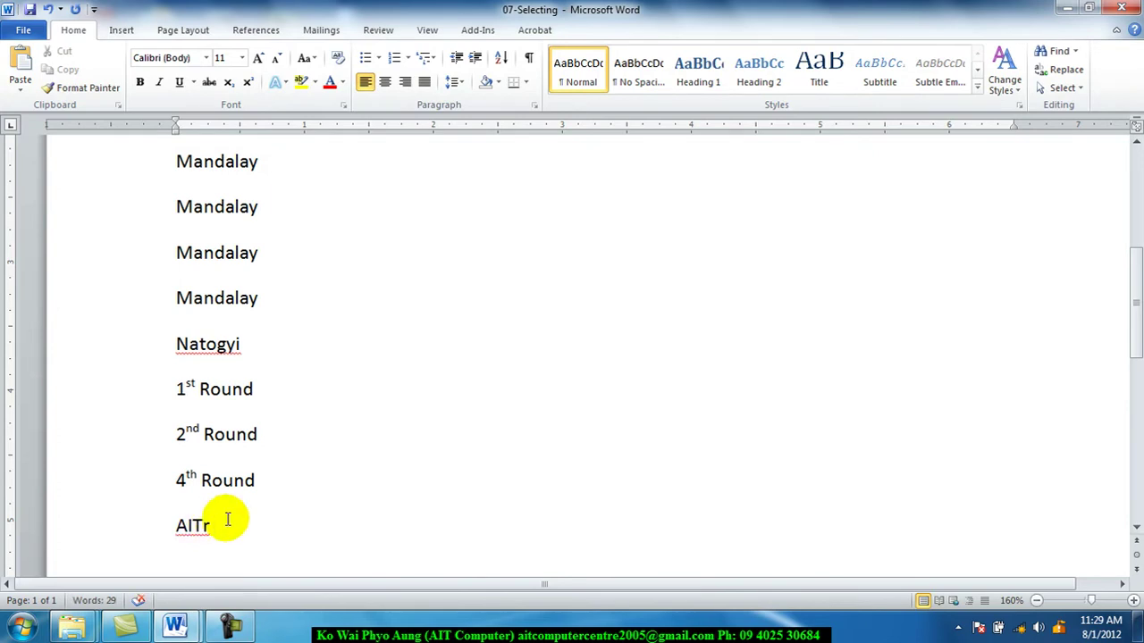
{"action": "key", "text": "Return"}
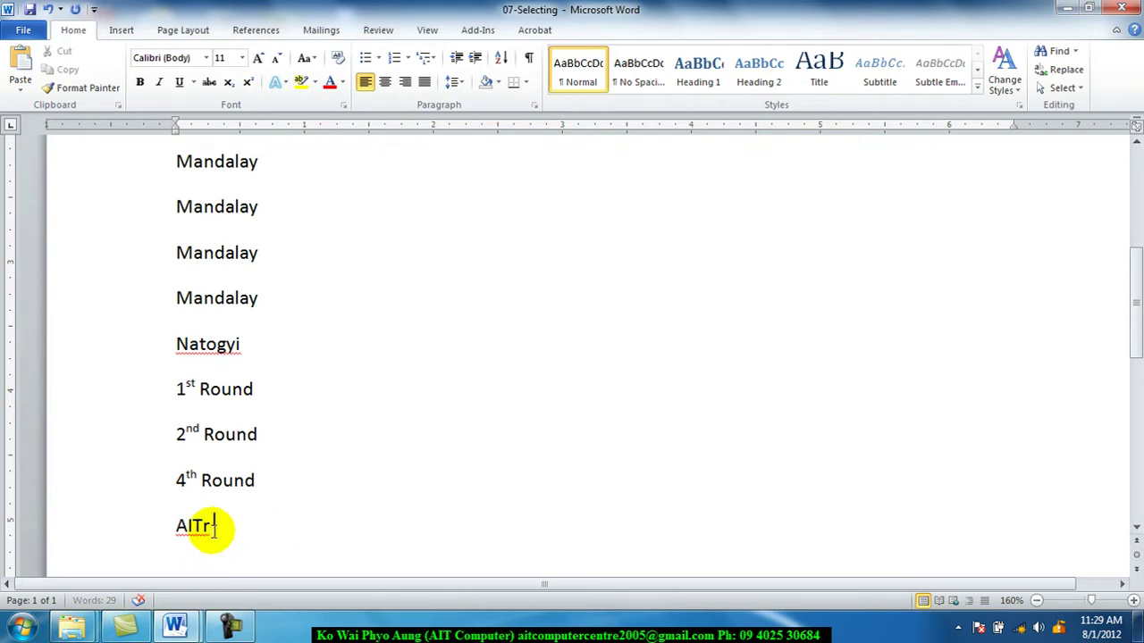
{"action": "left_click_drag", "start_coordinate": [203, 527], "coordinate": [207, 547]}
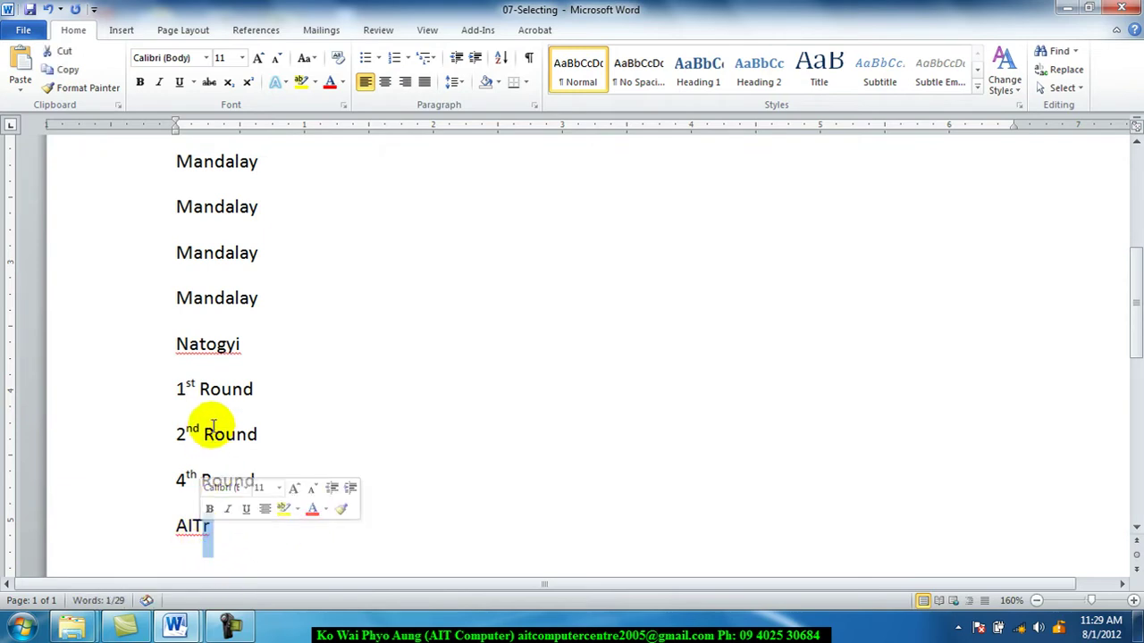
{"action": "left_click", "coordinate": [249, 83]}
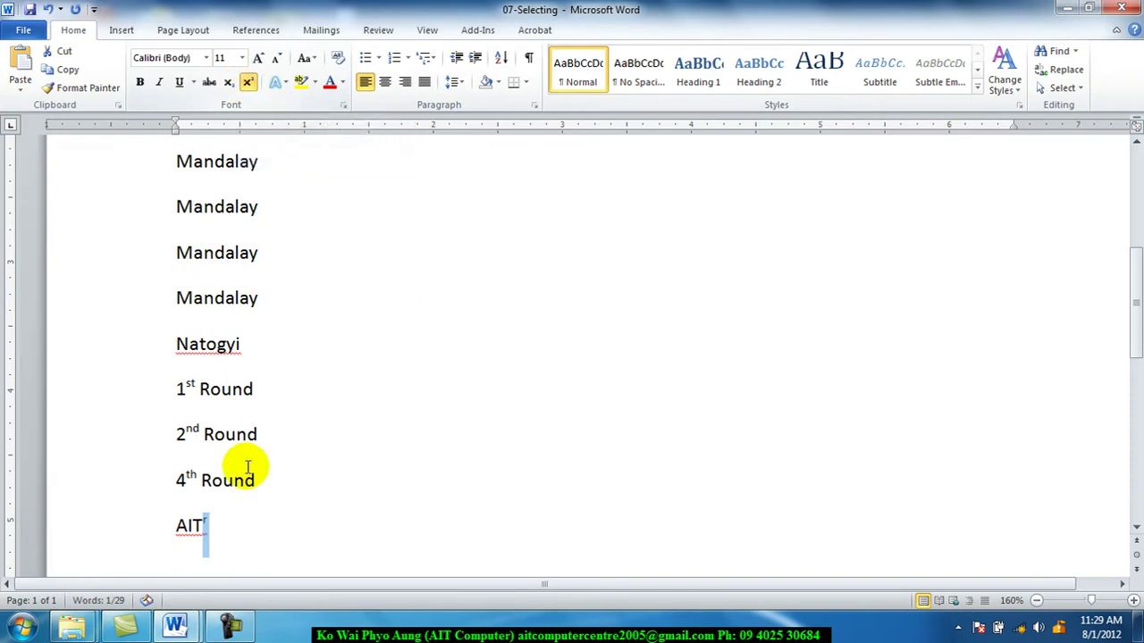
{"action": "left_click", "coordinate": [222, 543]}
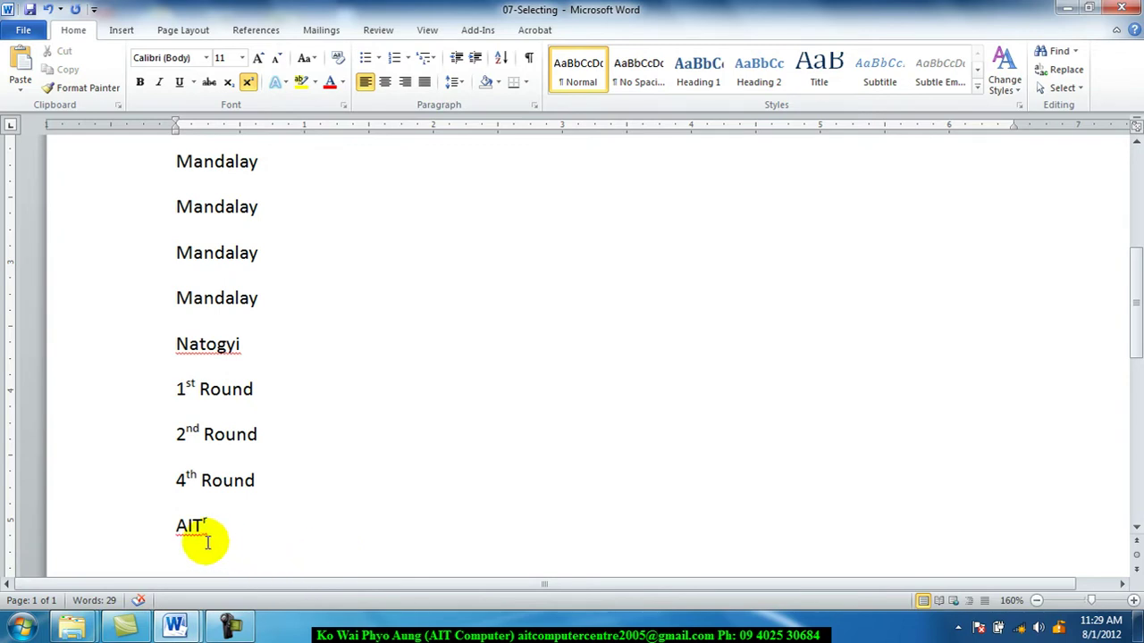
{"action": "left_click", "coordinate": [172, 558]}
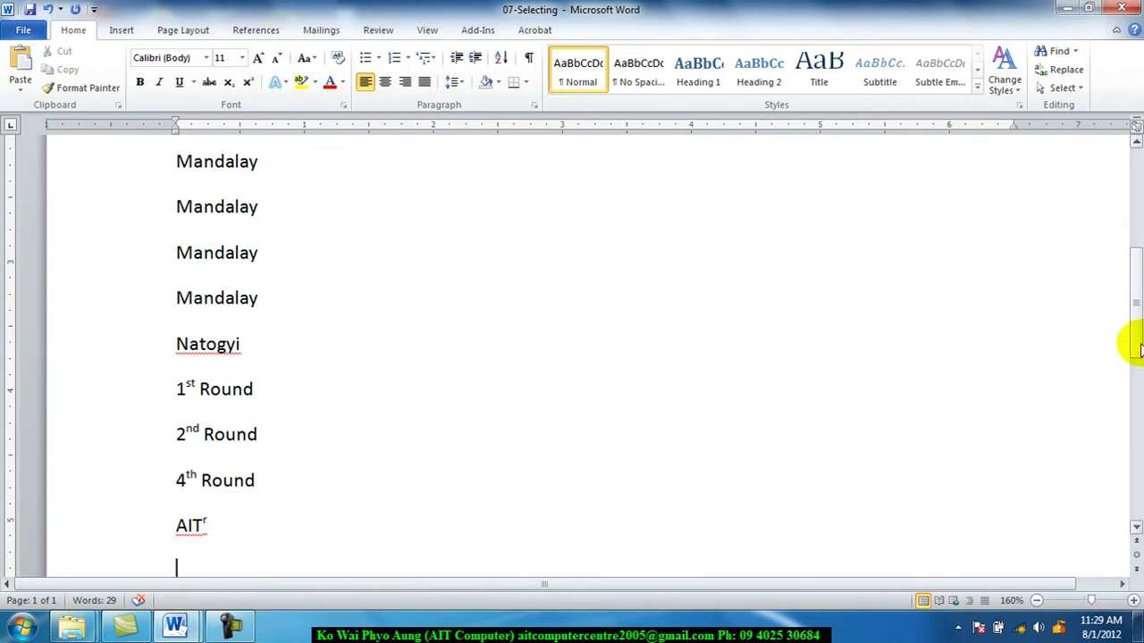
Type H2O below AITr with the 2 set as subscript, then start a new line
{"action": "scroll", "coordinate": [1128, 353], "scroll_direction": "down", "scroll_amount": 1}
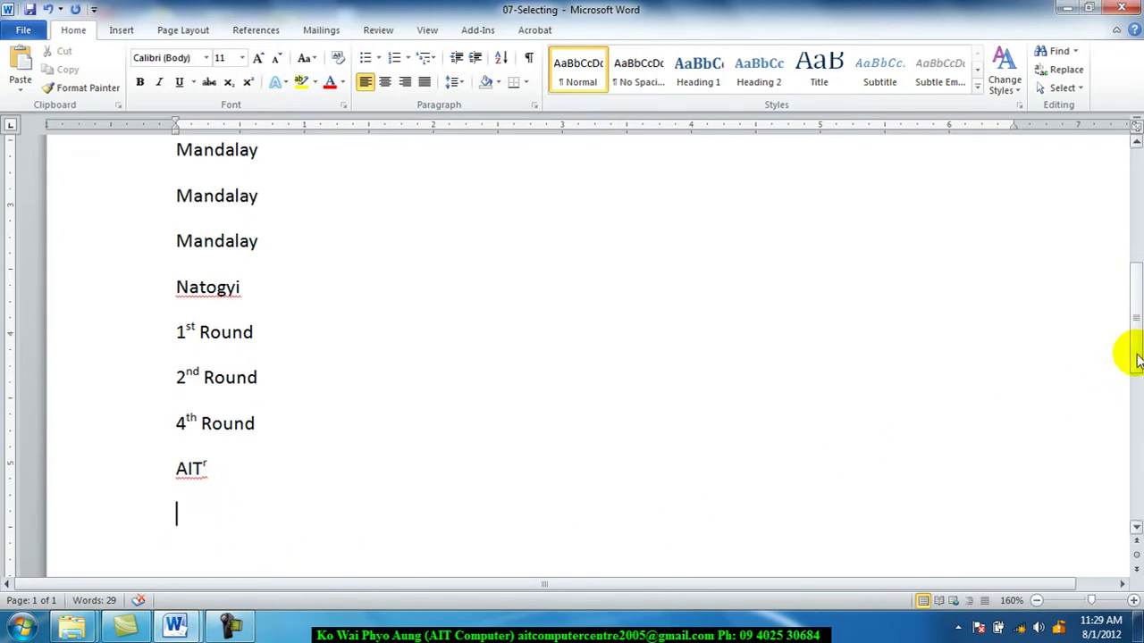
{"action": "type", "text": "H"}
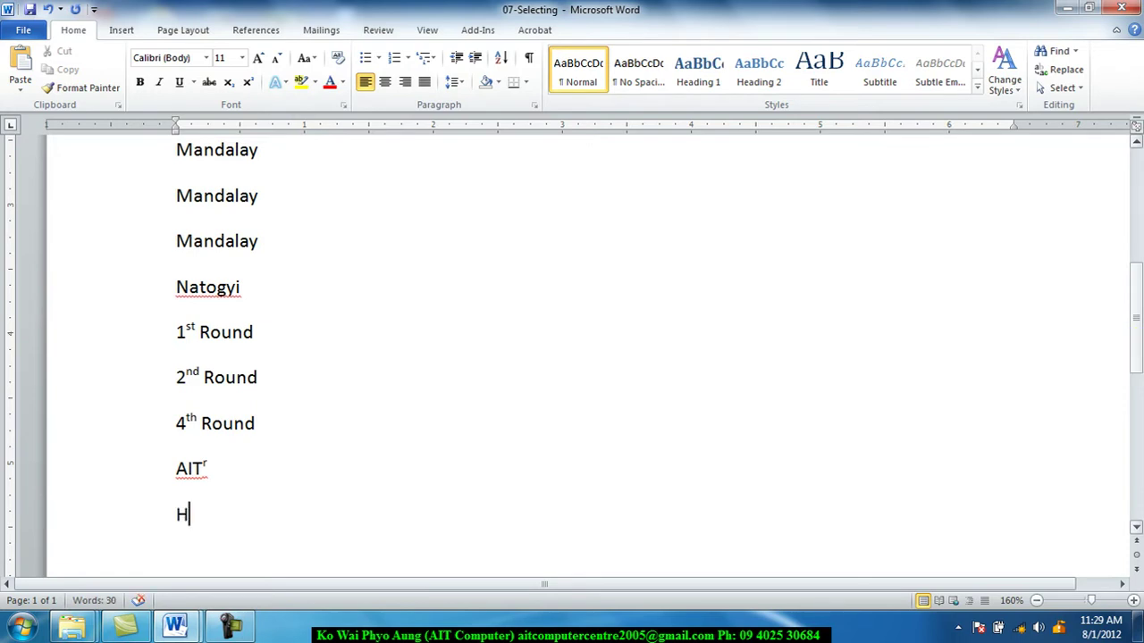
{"action": "type", "text": "2O"}
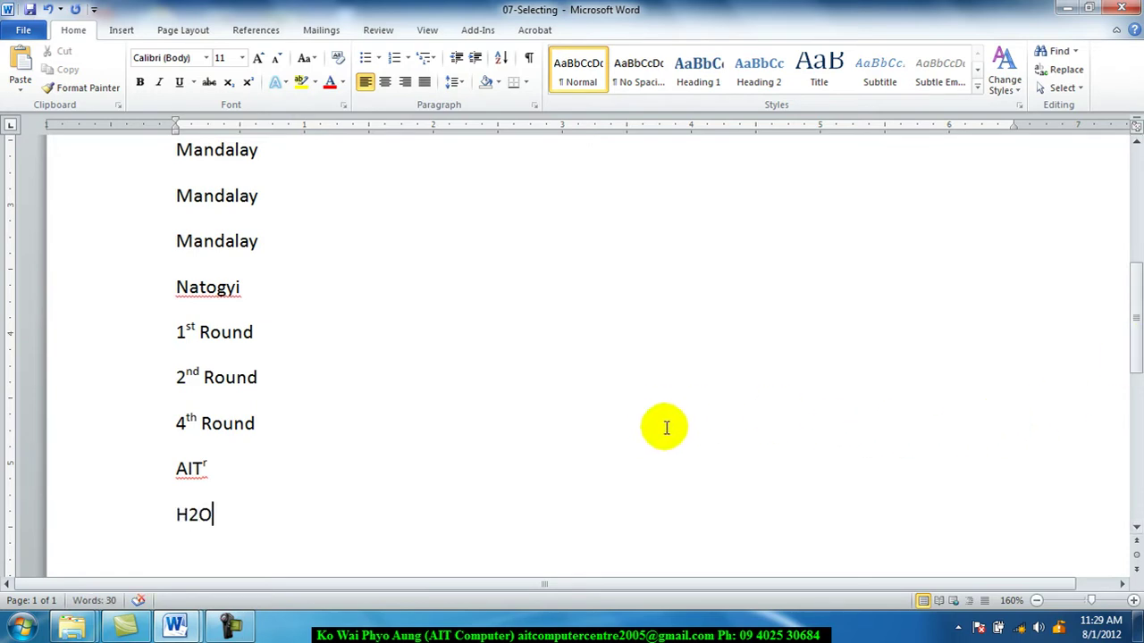
{"action": "left_click_drag", "start_coordinate": [187, 518], "coordinate": [198, 518]}
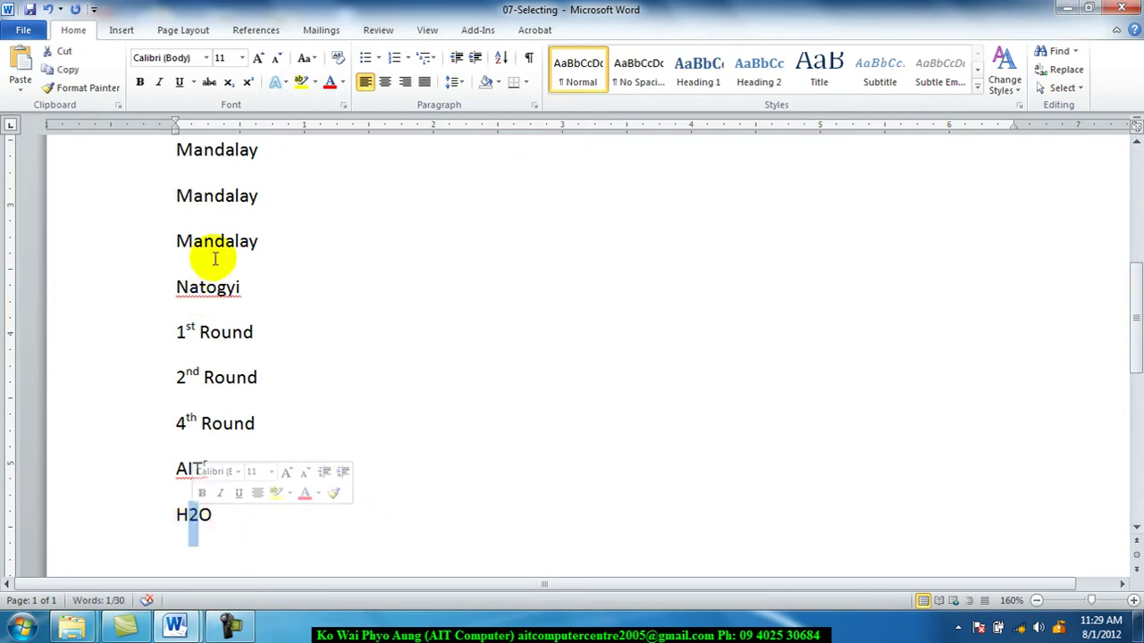
{"action": "left_click", "coordinate": [229, 83]}
{"action": "left_click", "coordinate": [230, 509]}
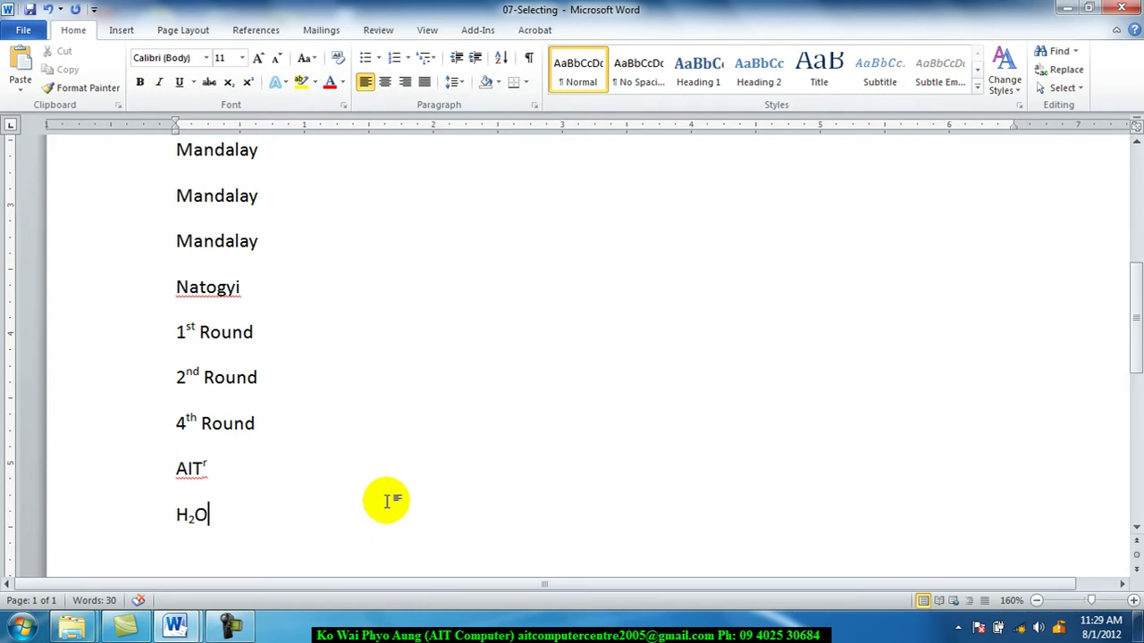
{"action": "key", "text": "Return"}
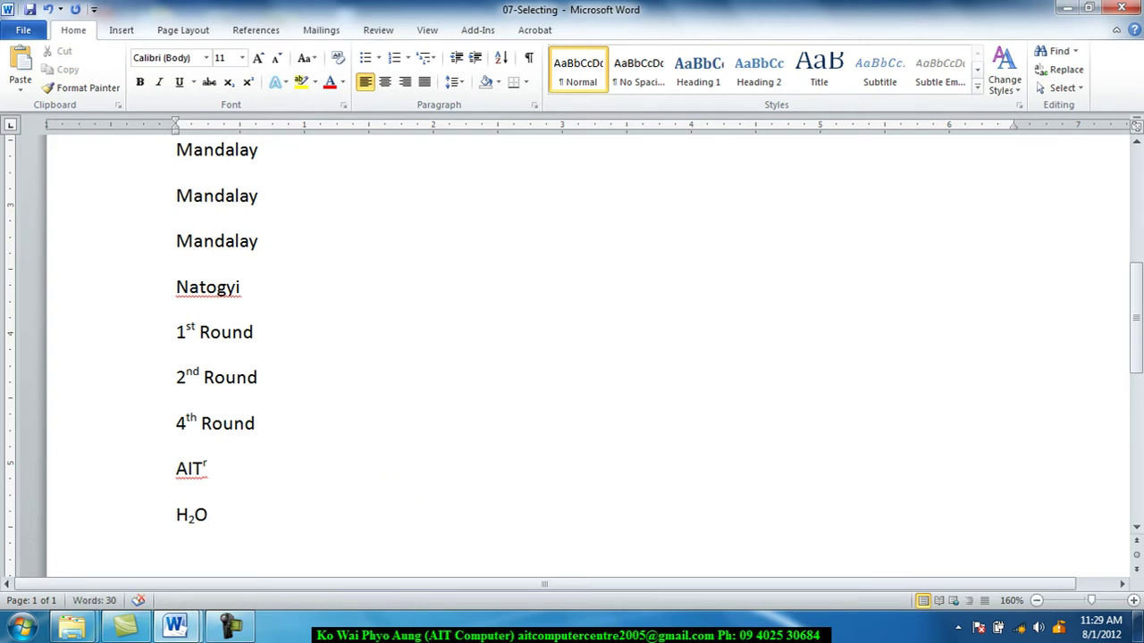
Type 'Computer Basic 30000' below H2O, tab 30000 out, and add 25000 after it
{"action": "key", "text": "BackSpace"}
{"action": "type", "text": "Co"}
{"action": "type", "text": "m"}
{"action": "key", "text": "BackSpace"}
{"action": "key", "text": "BackSpace"}
{"action": "key", "text": "BackSpace"}
{"action": "key", "text": "Return"}
{"action": "type", "text": "Computer"}
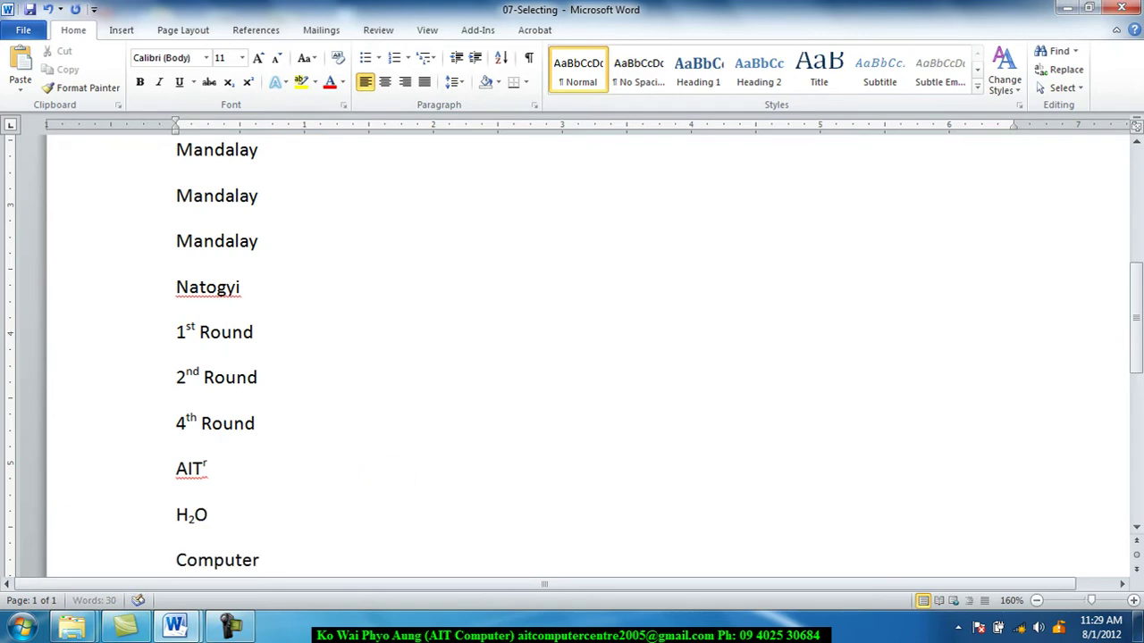
{"action": "type", "text": " Basic"}
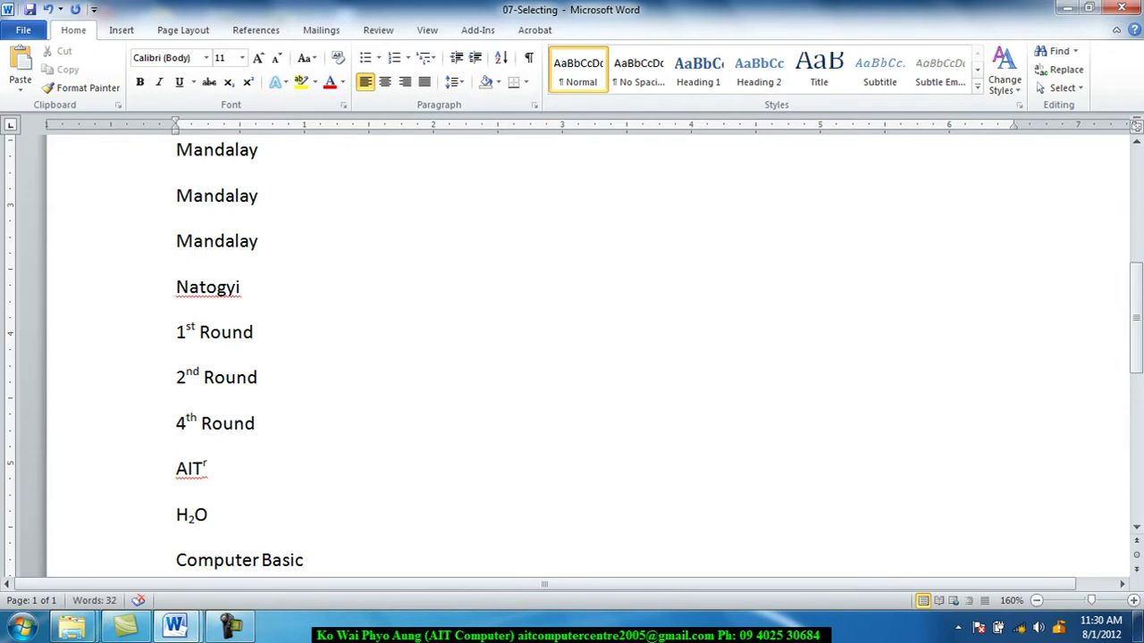
{"action": "type", "text": " 30000"}
{"action": "left_click", "coordinate": [307, 560]}
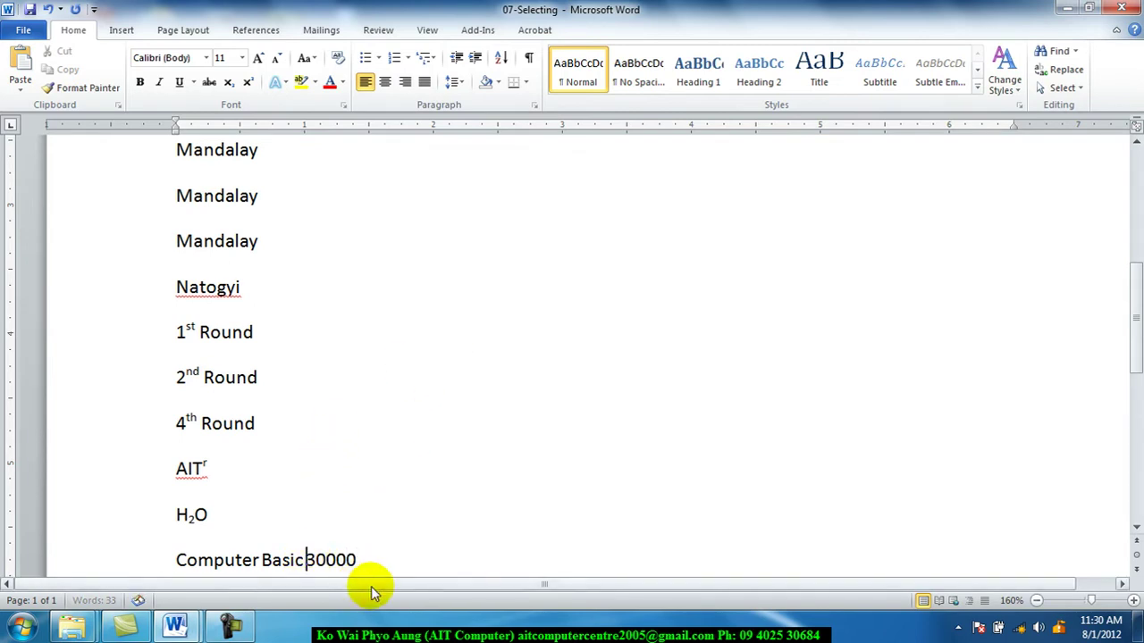
{"action": "key", "text": "Tab"}
{"action": "left_click", "coordinate": [432, 561]}
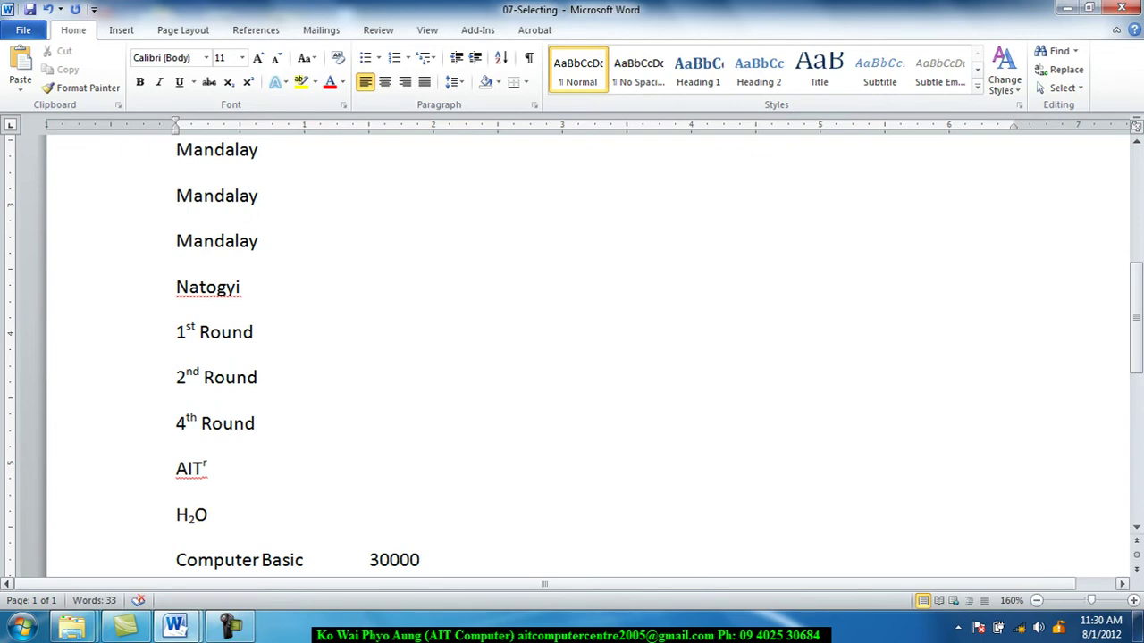
{"action": "type", "text": "2500"}
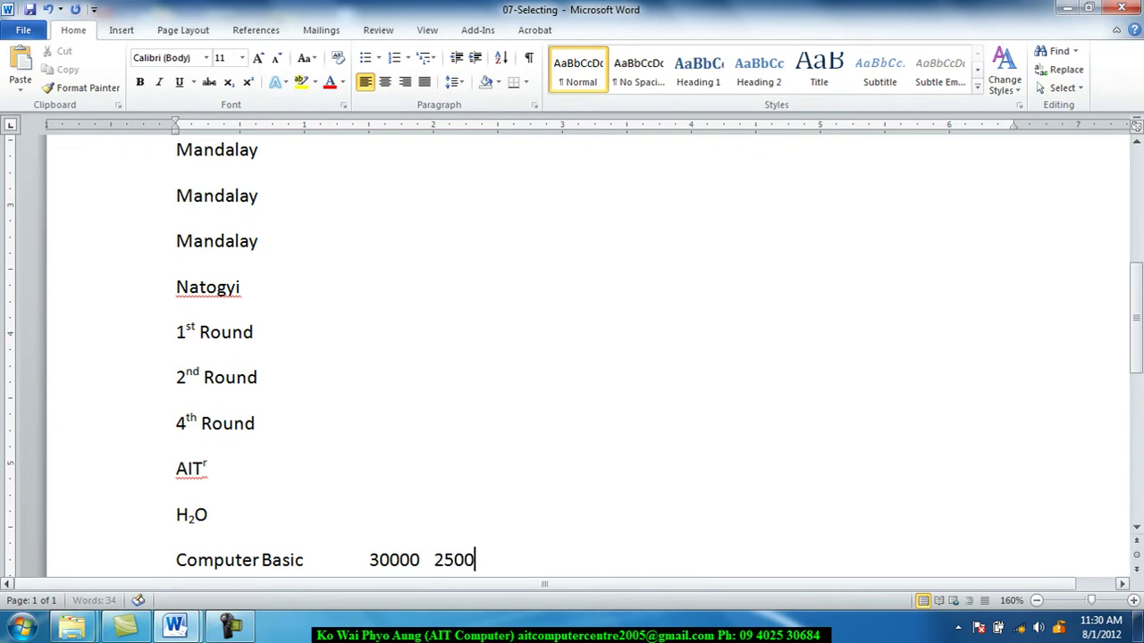
{"action": "type", "text": "0"}
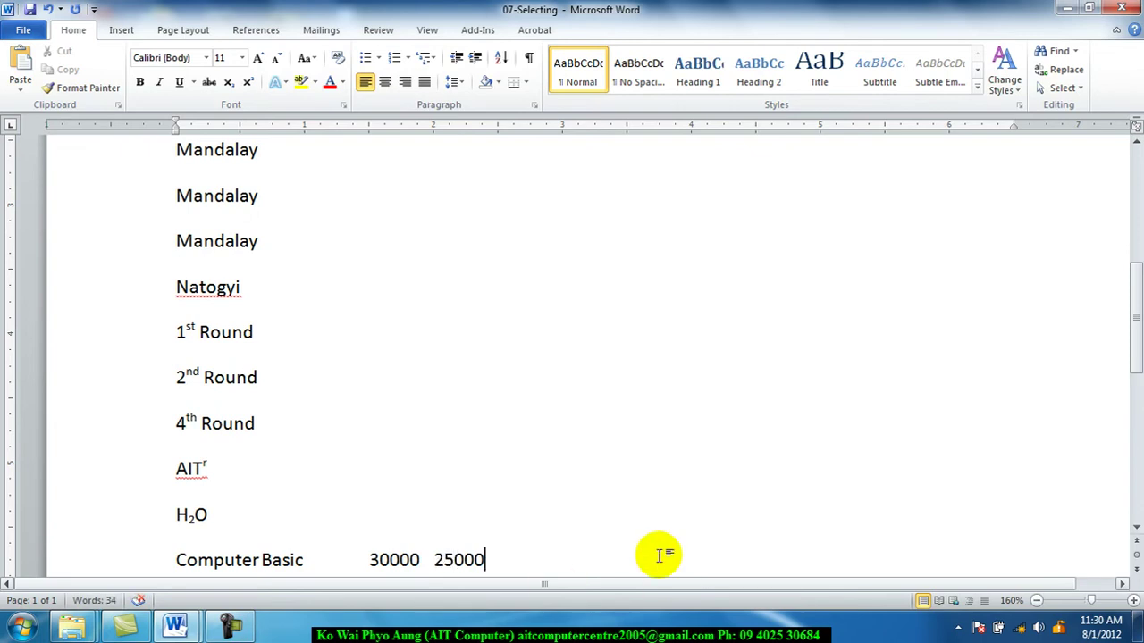
Strike through 30000 on the Computer Basic line, leaving 25000 unstruck
{"action": "left_click_drag", "start_coordinate": [1139, 330], "coordinate": [1139, 359]}
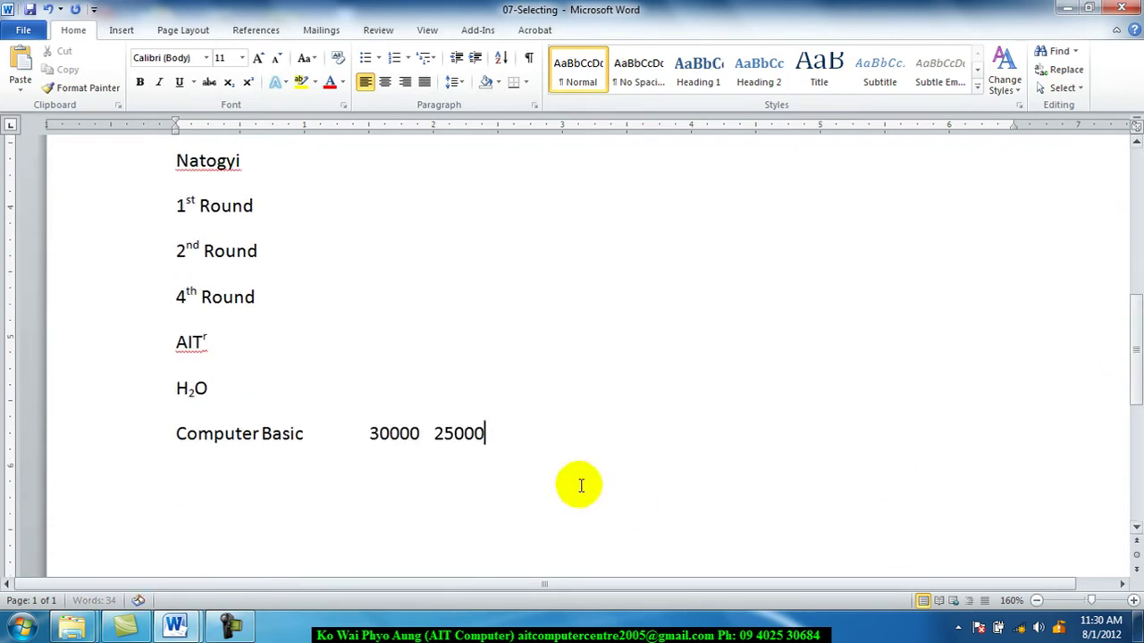
{"action": "left_click_drag", "start_coordinate": [418, 435], "coordinate": [370, 435]}
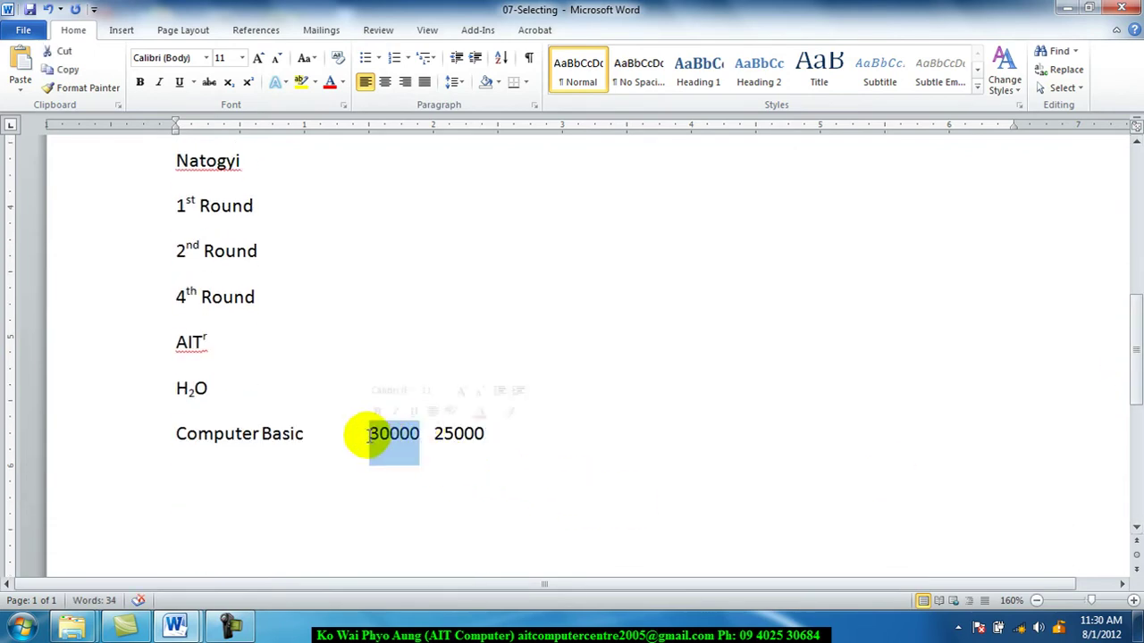
{"action": "left_click", "coordinate": [212, 85]}
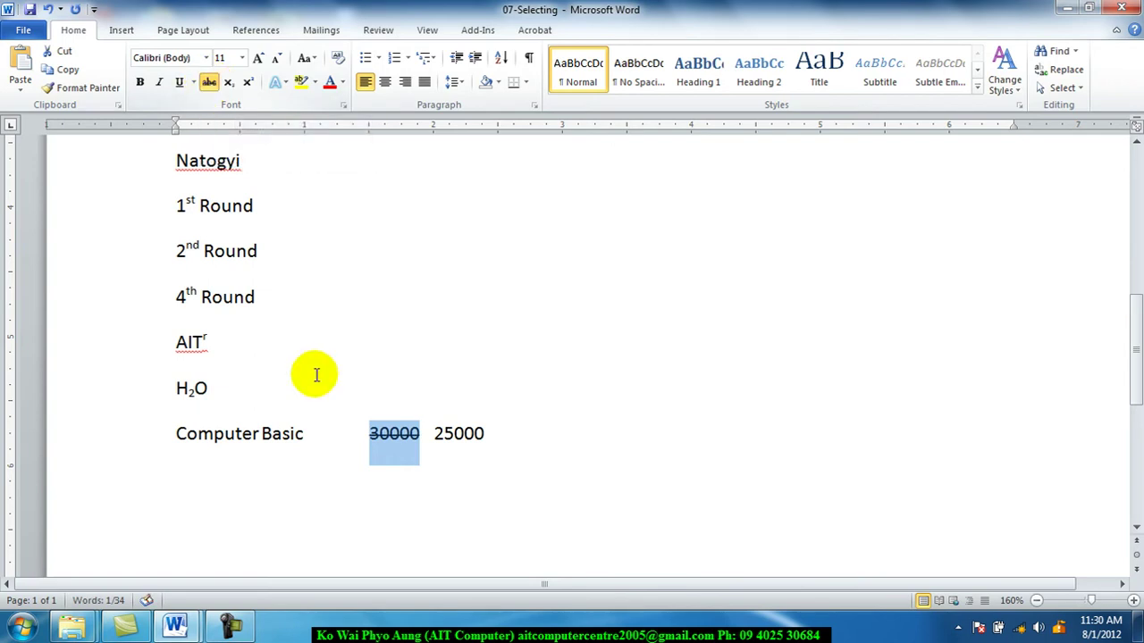
{"action": "left_click", "coordinate": [508, 472]}
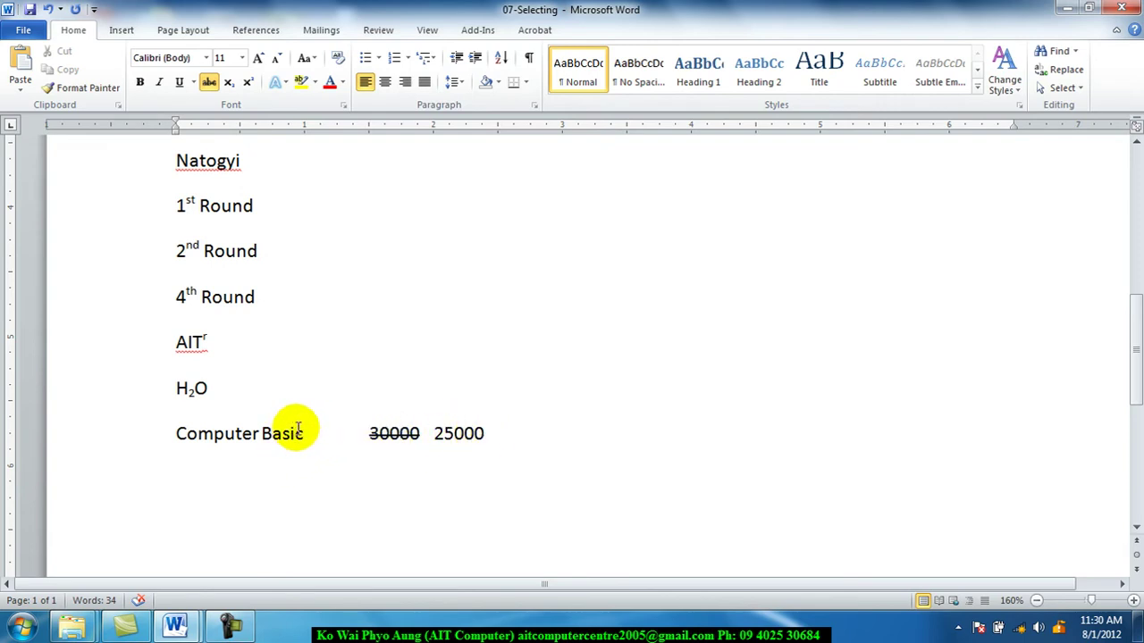
Apply the Galeforce BTN font at size 26 to the words Computer Basic
{"action": "left_click_drag", "start_coordinate": [306, 433], "coordinate": [170, 432]}
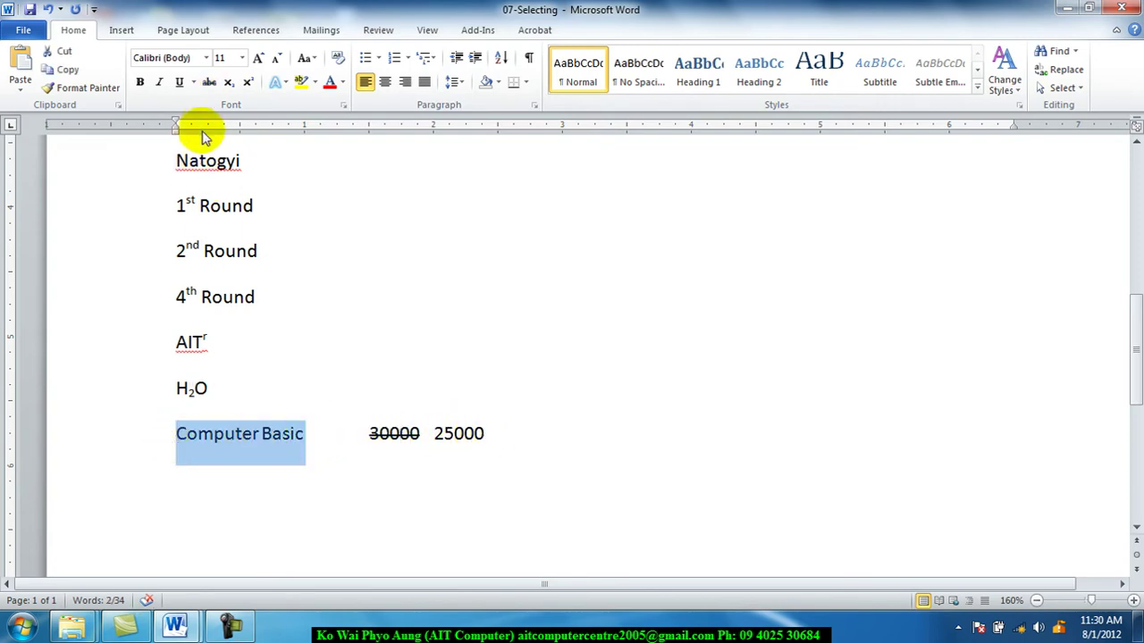
{"action": "left_click", "coordinate": [208, 59]}
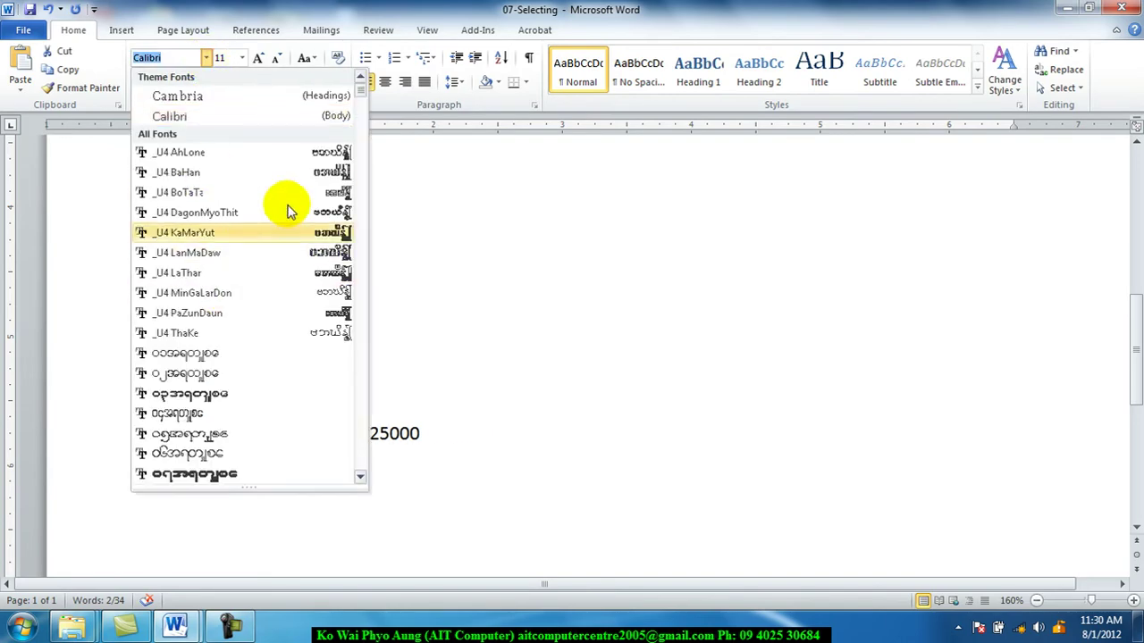
{"action": "left_click_drag", "start_coordinate": [361, 98], "coordinate": [365, 204]}
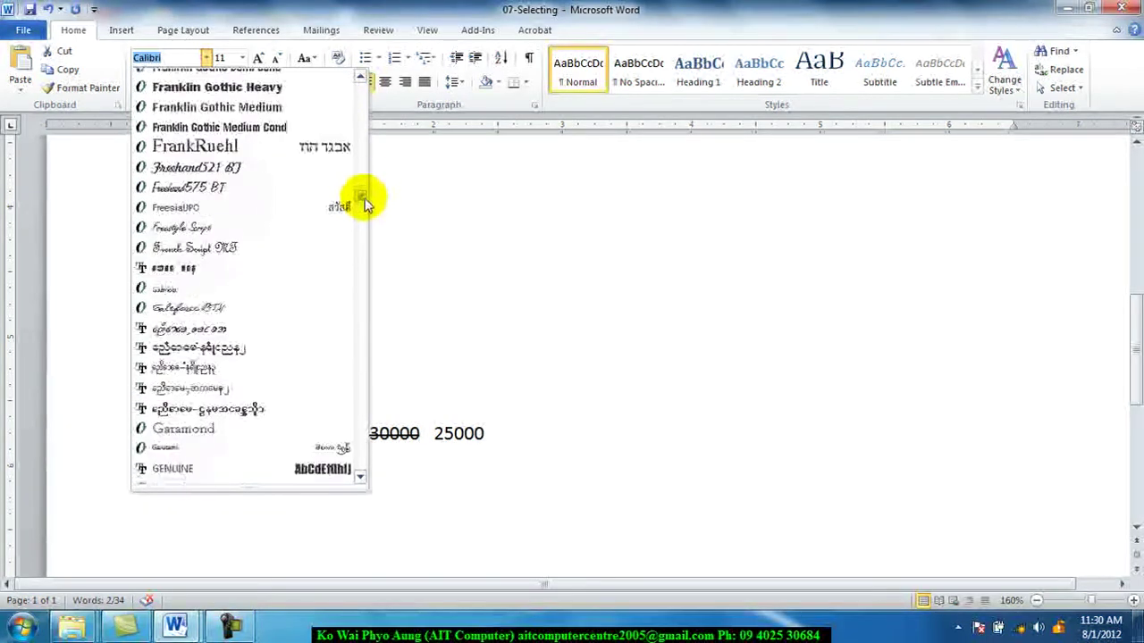
{"action": "left_click", "coordinate": [235, 306]}
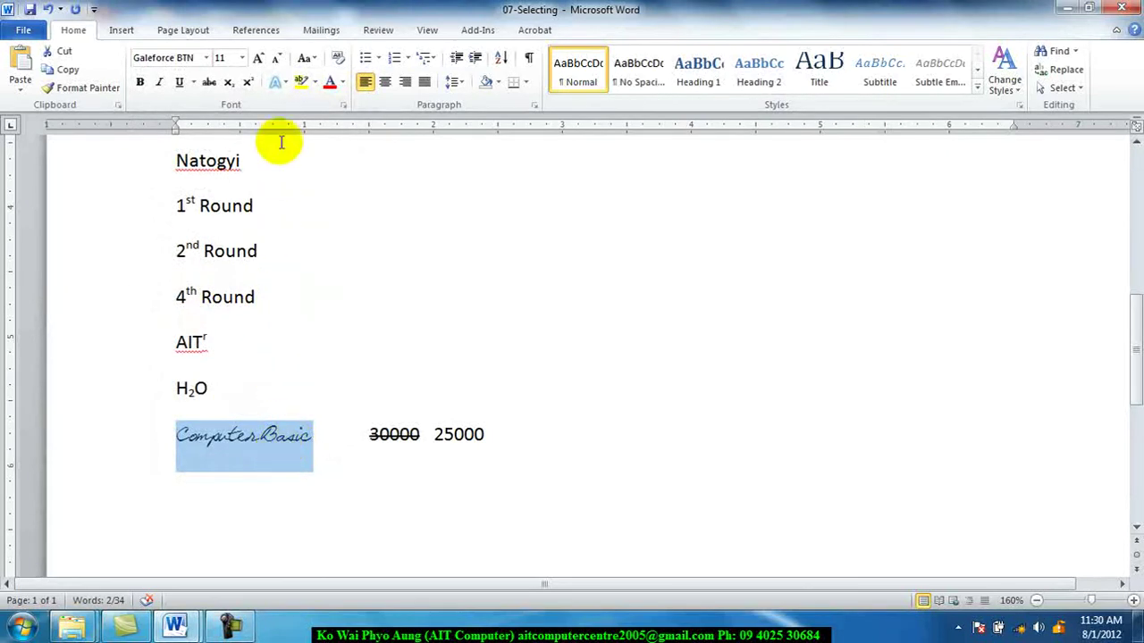
{"action": "left_click", "coordinate": [240, 58]}
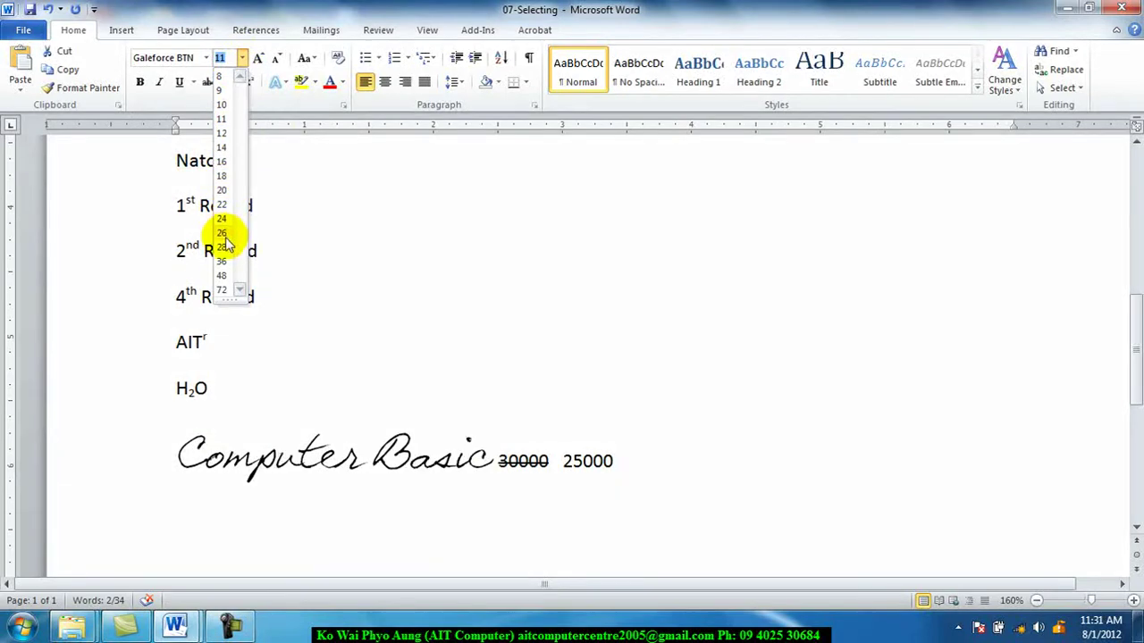
{"action": "left_click", "coordinate": [223, 234]}
{"action": "left_click", "coordinate": [444, 460]}
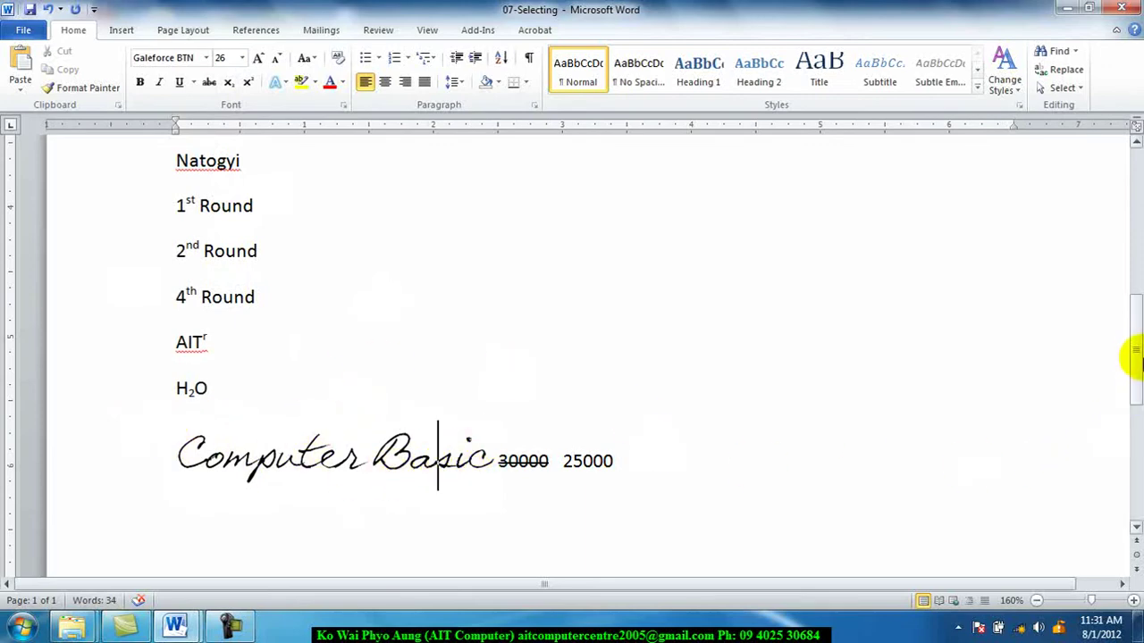
Select the AIT Computer Centre heading and show its font colour choices, previewing Red
{"action": "left_click_drag", "start_coordinate": [1136, 355], "coordinate": [1137, 205]}
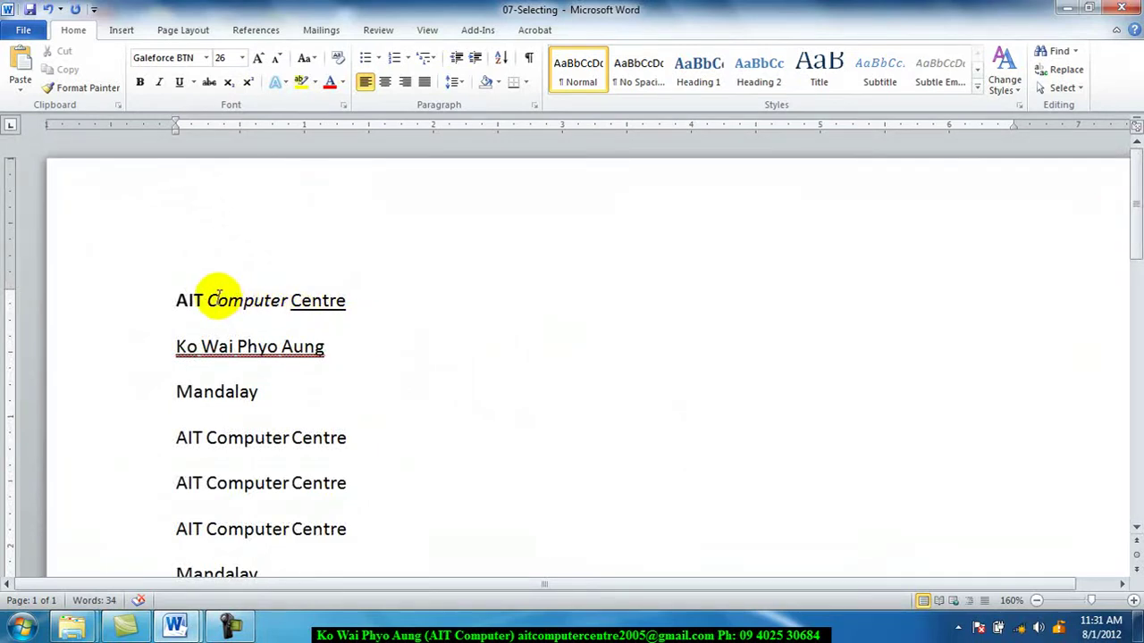
{"action": "left_click_drag", "start_coordinate": [348, 300], "coordinate": [205, 300]}
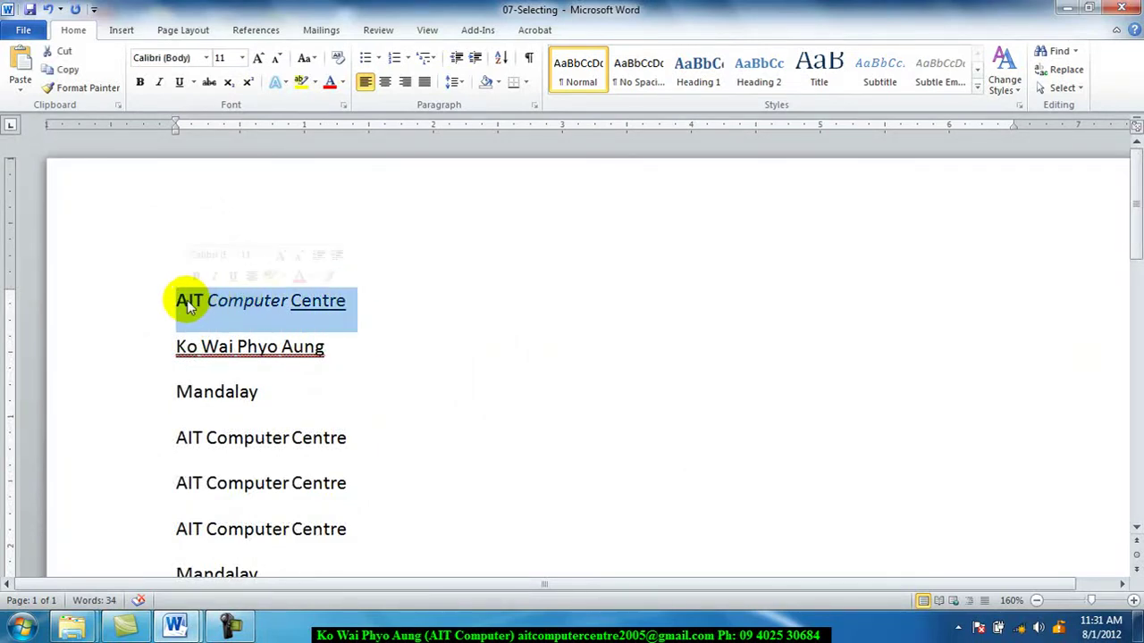
{"action": "left_click", "coordinate": [342, 83]}
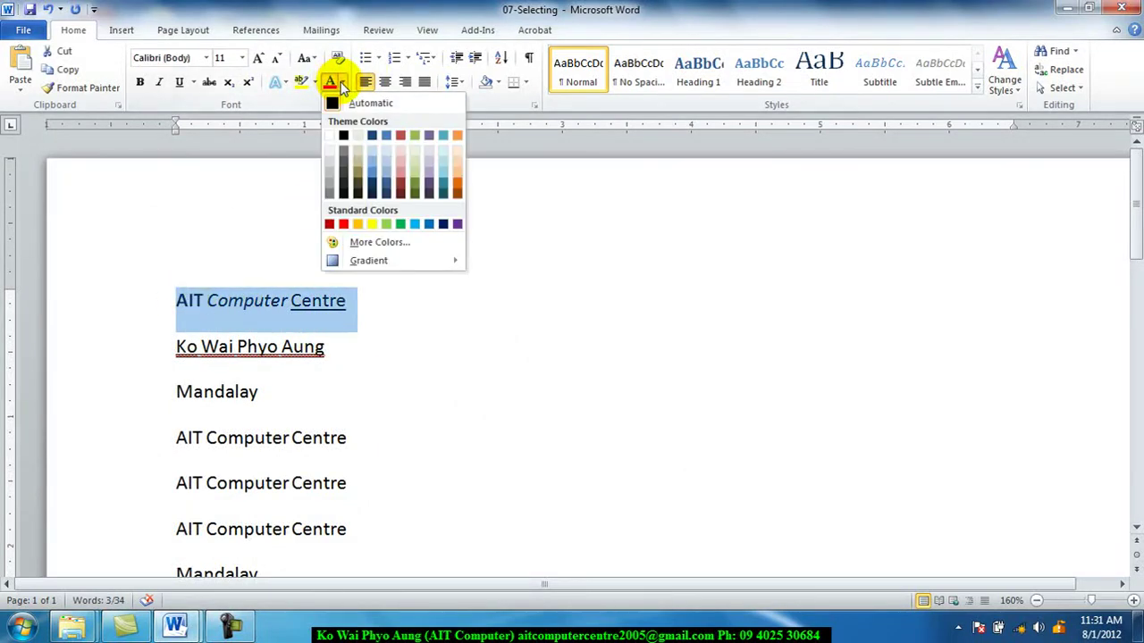
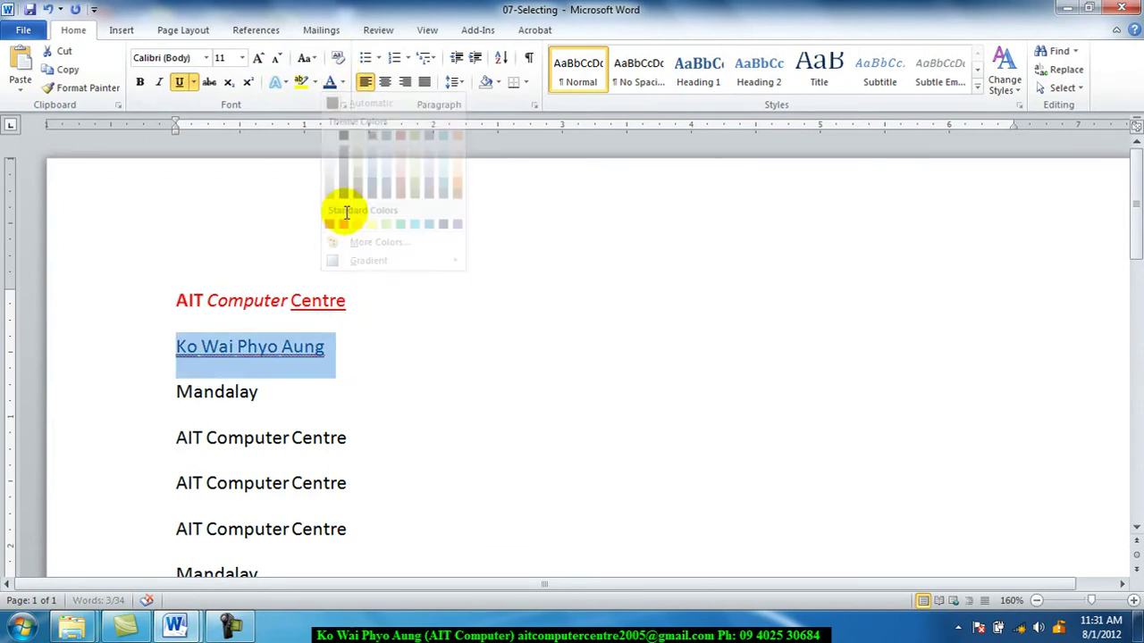
Colour the name line below 'AIT Computer Centre' blue
{"action": "left_click", "coordinate": [336, 345]}
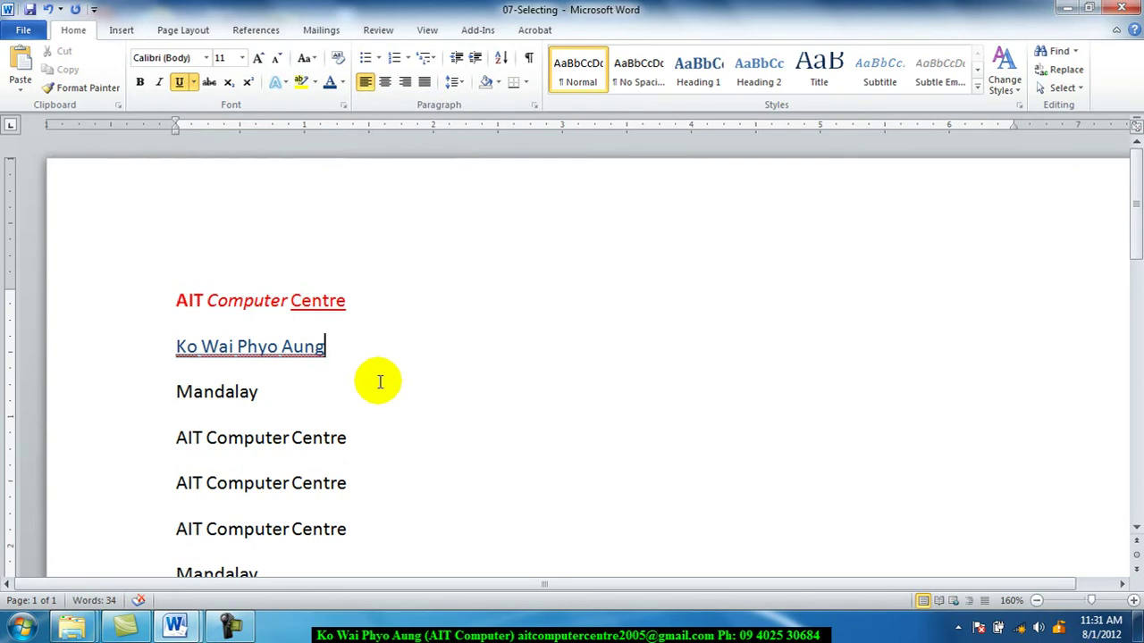
Enlarge the word 'Mandalay' from 11 pt to 24 pt with five Grow Font steps
{"action": "mouse_move", "coordinate": [266, 396]}
{"action": "left_mouse_down"}
{"action": "mouse_move", "coordinate": [165, 399]}
{"action": "mouse_move", "coordinate": [178, 402]}
{"action": "left_mouse_up"}
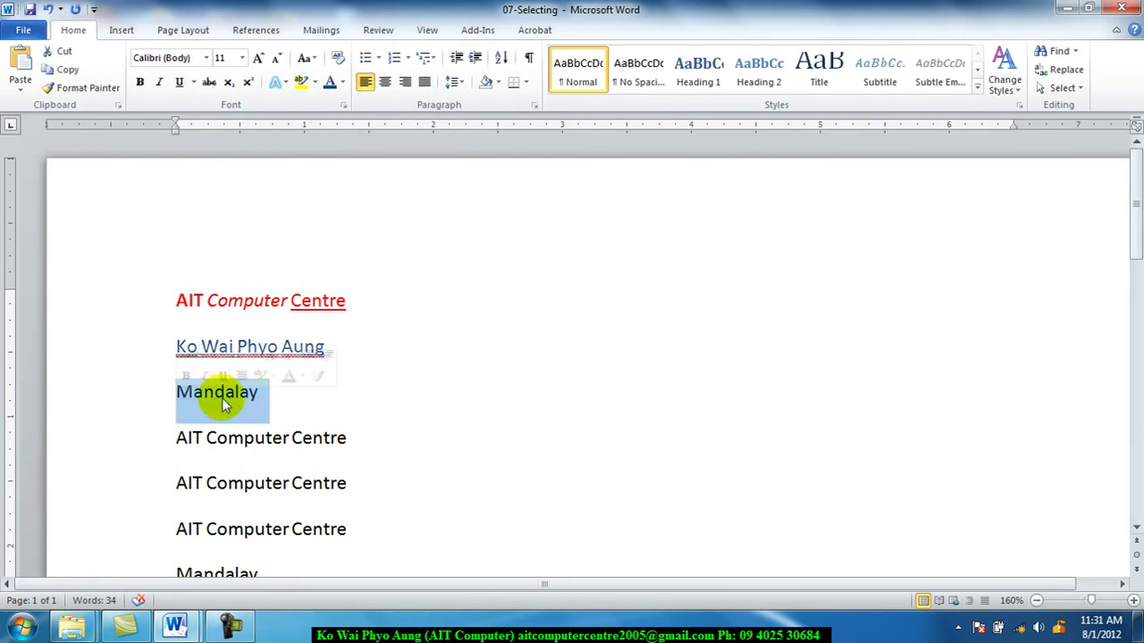
{"action": "left_click", "coordinate": [258, 59]}
{"action": "left_click", "coordinate": [258, 59]}
{"action": "left_click", "coordinate": [259, 59]}
{"action": "left_click", "coordinate": [258, 59]}
{"action": "left_click", "coordinate": [258, 59]}
{"action": "left_click", "coordinate": [258, 59]}
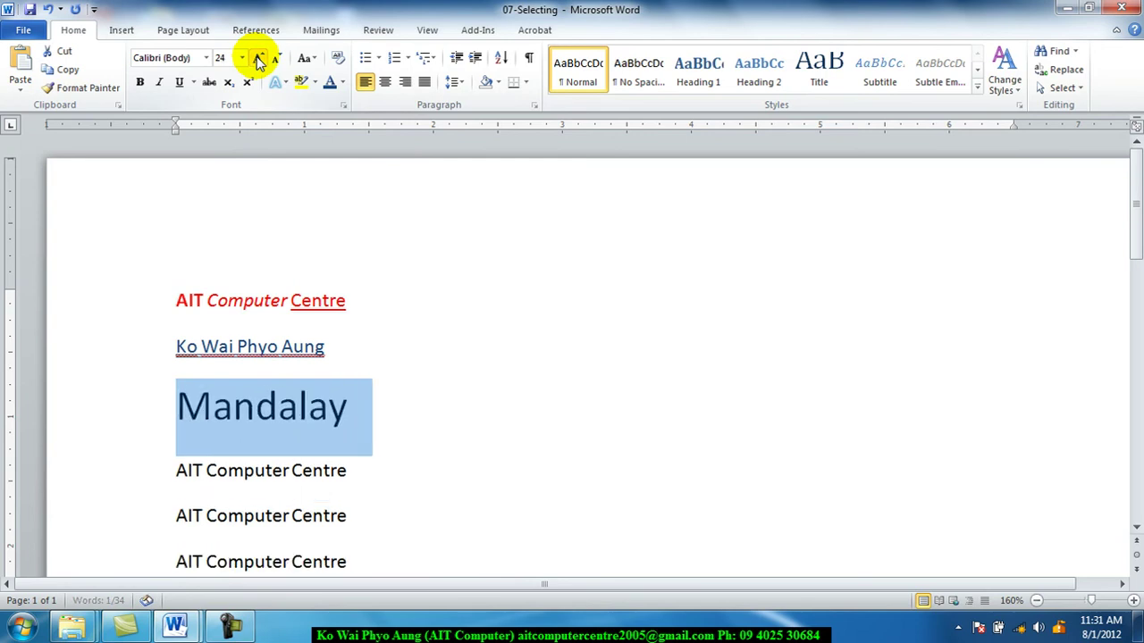
{"action": "left_click", "coordinate": [258, 59]}
Bring Mandalay to 28 pt, then shrink the 'AIT Computer Centre' line below it to 3 pt
{"action": "left_click", "coordinate": [350, 483]}
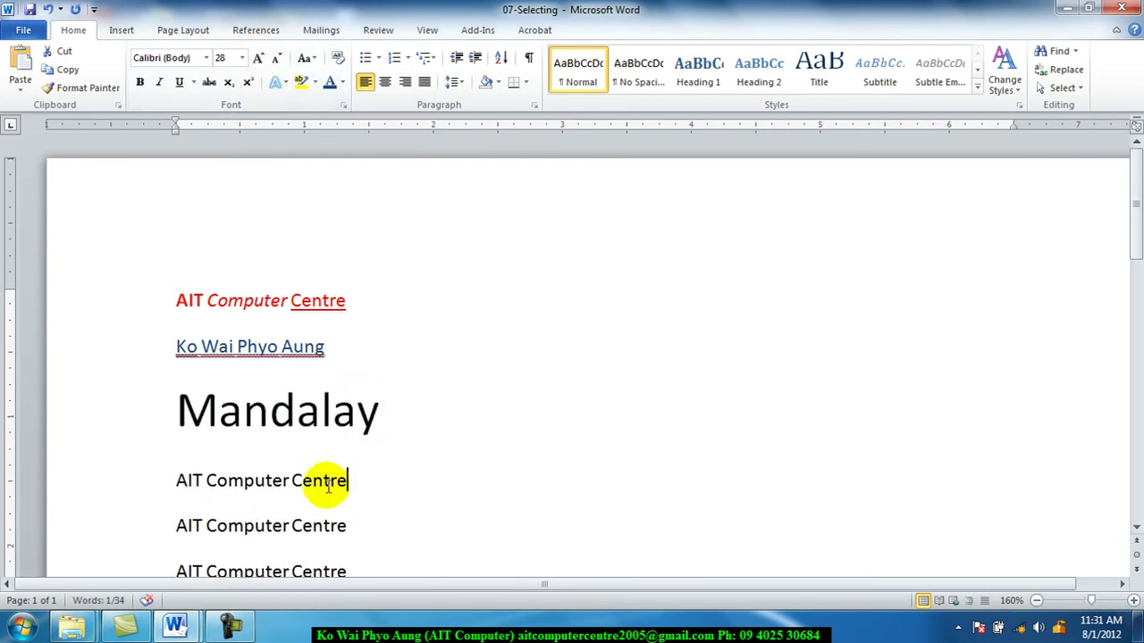
{"action": "left_click_drag", "start_coordinate": [328, 486], "coordinate": [178, 480]}
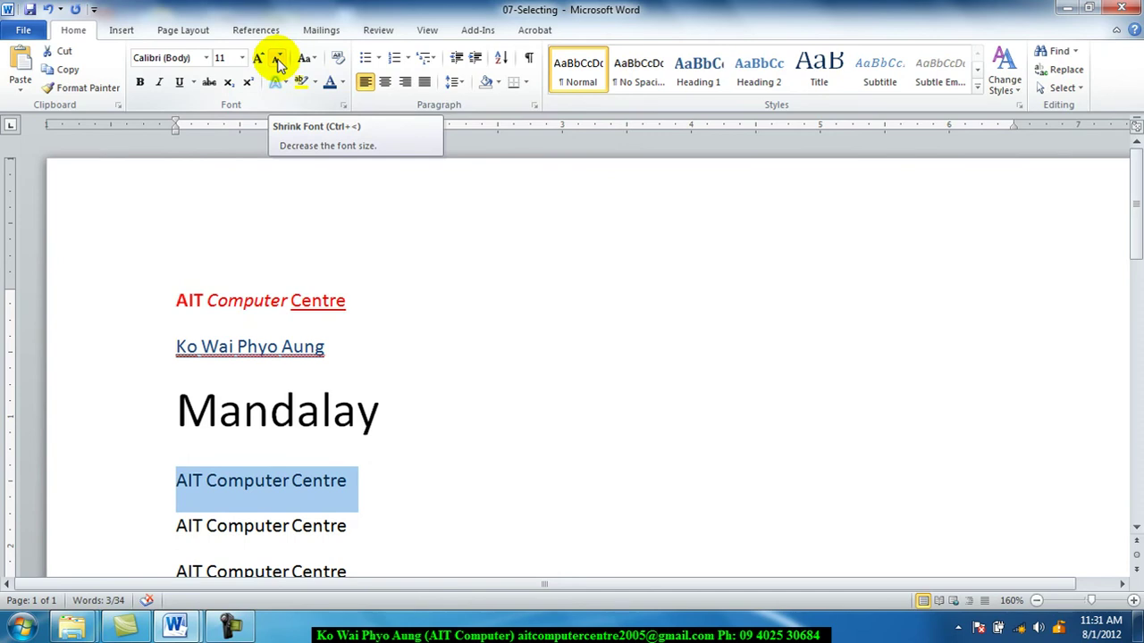
{"action": "left_click", "coordinate": [278, 63]}
{"action": "left_click", "coordinate": [278, 63]}
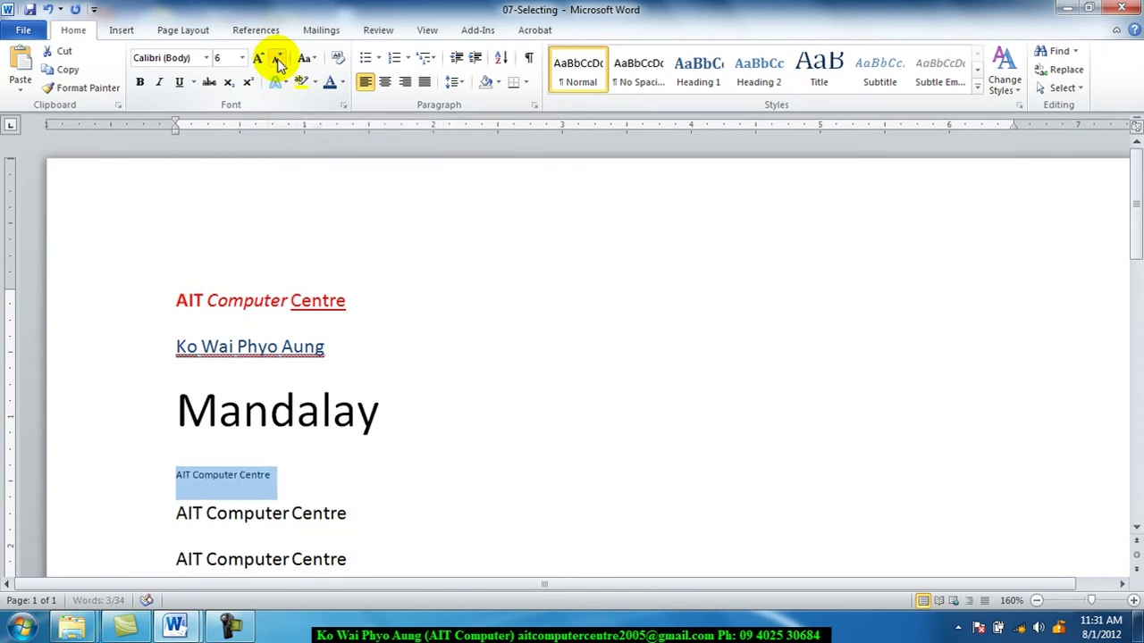
{"action": "left_click", "coordinate": [278, 63]}
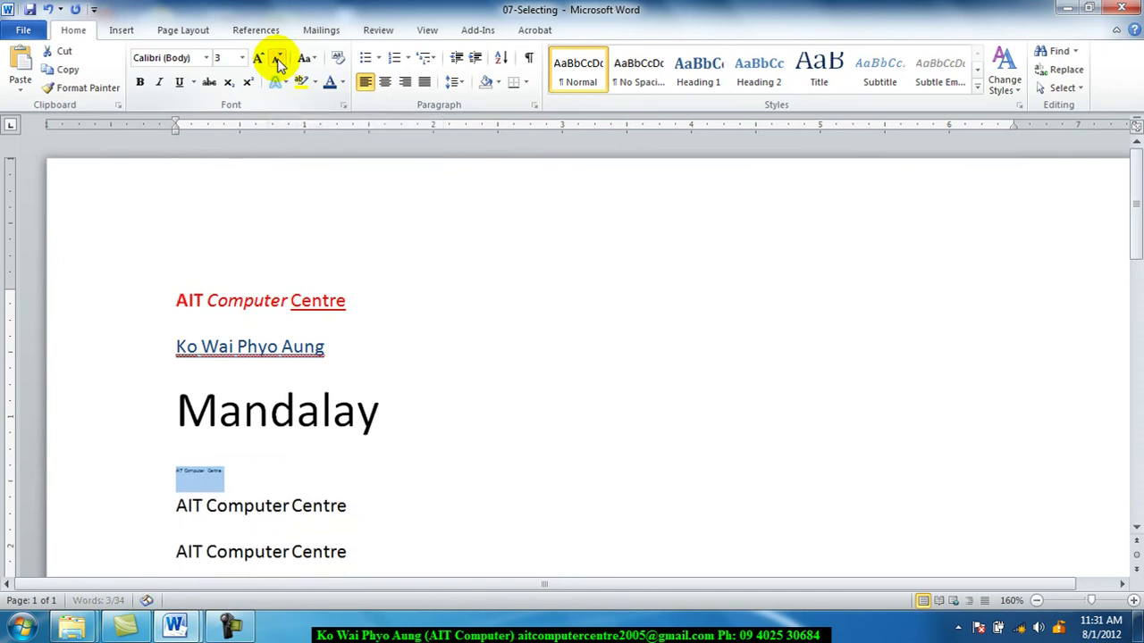
{"action": "left_click", "coordinate": [235, 484]}
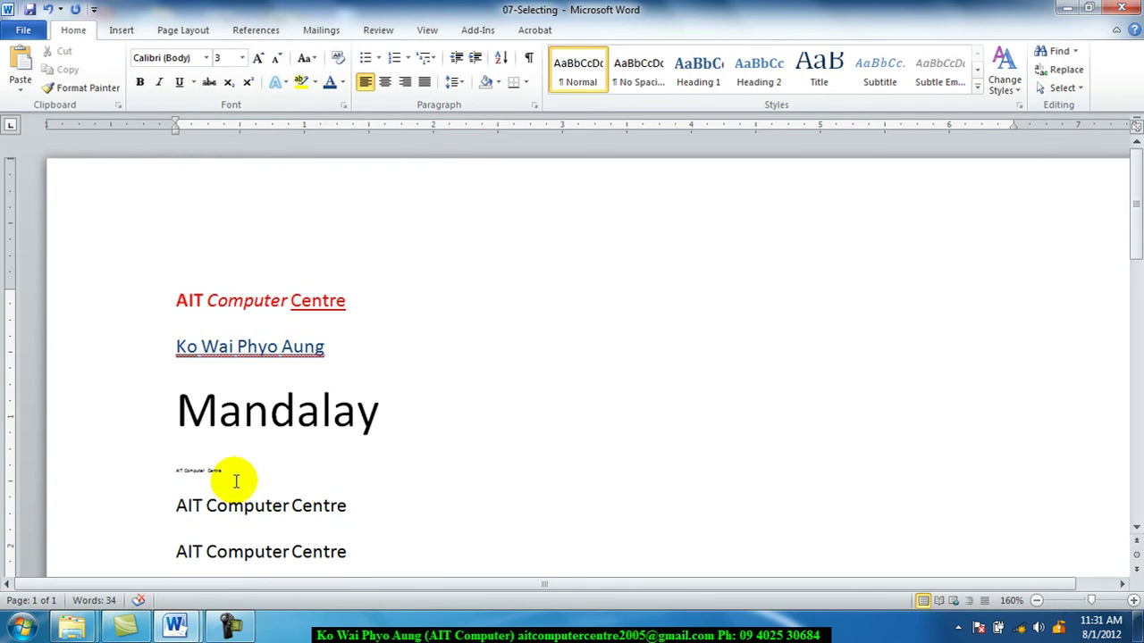